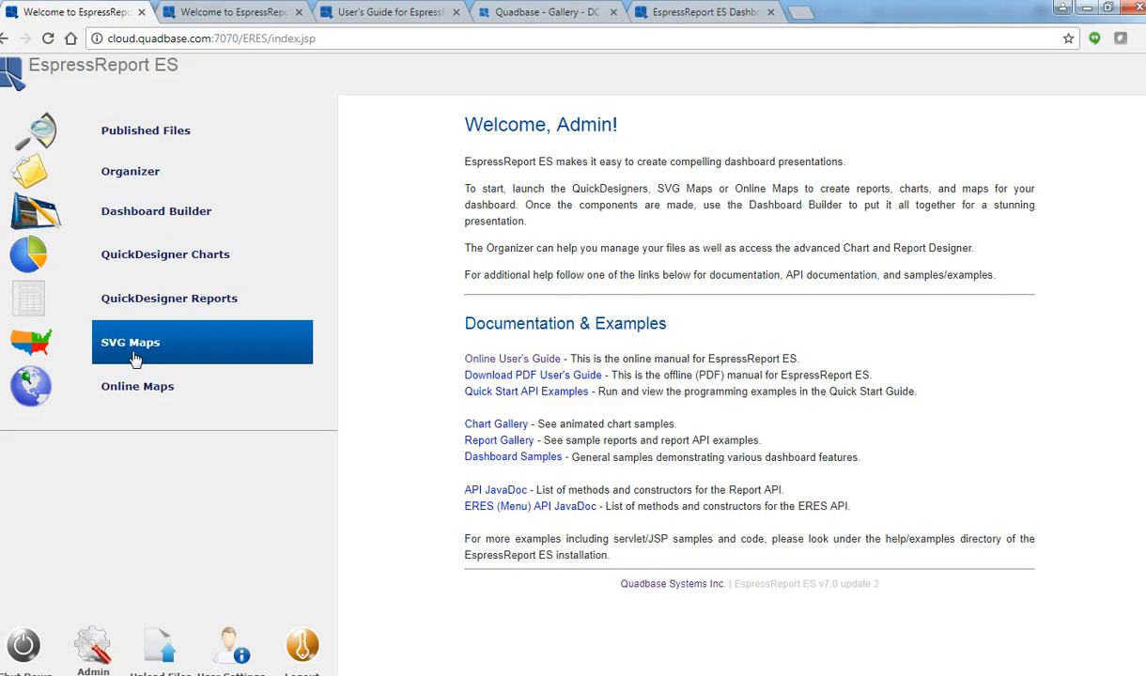
Create a new SVG map using the OrdersCount query of the Woodview (HSQL) database as data source, previewing its data sheet.
left_click(134, 352)
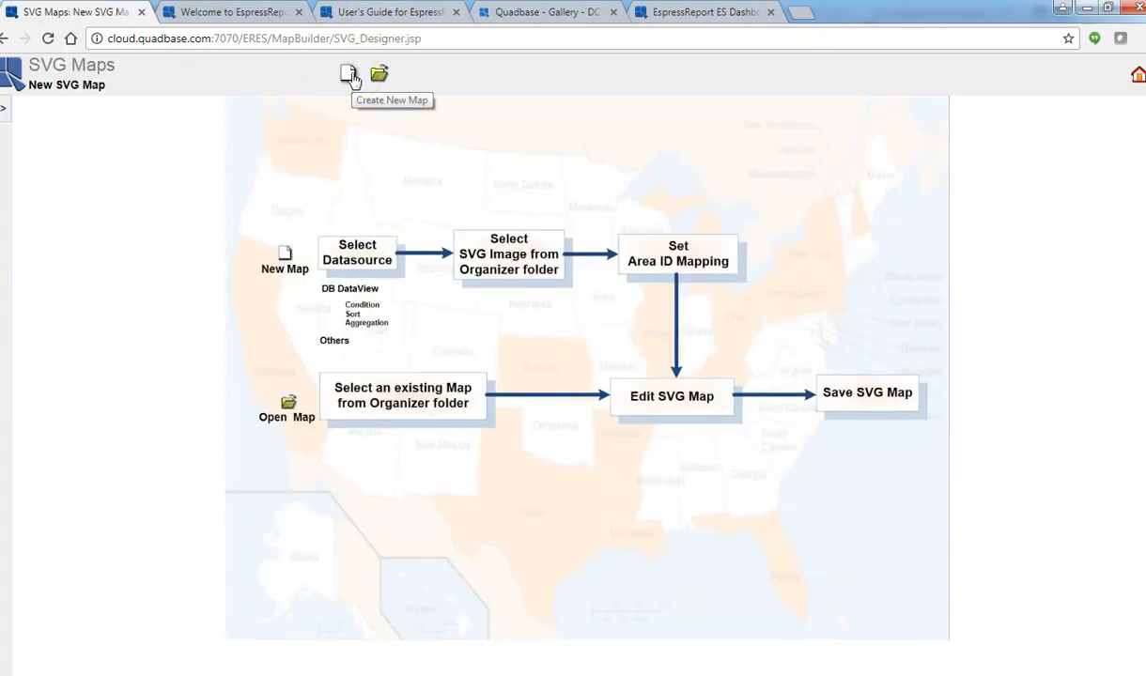
left_click(348, 75)
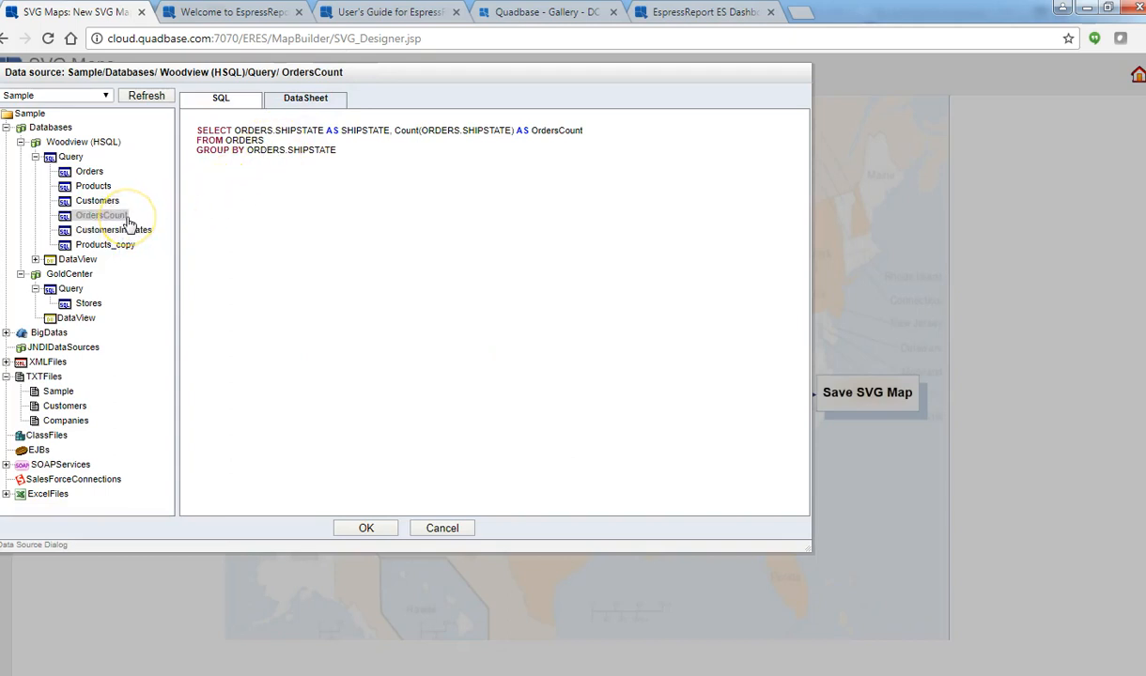
left_click(356, 162)
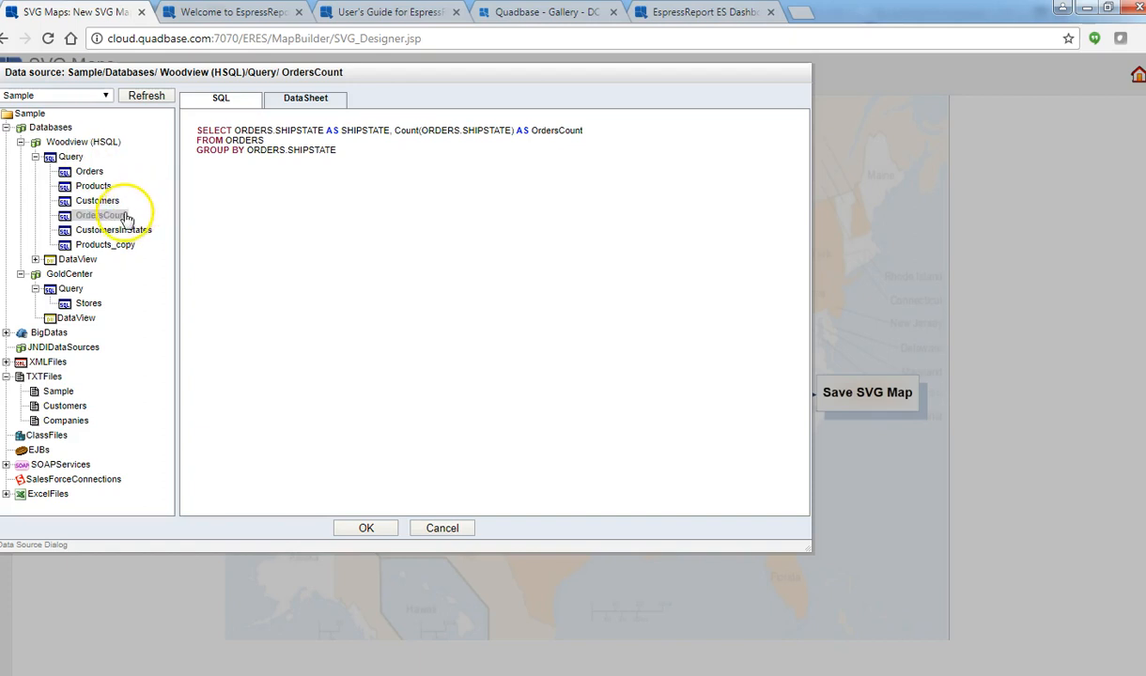
left_click(306, 102)
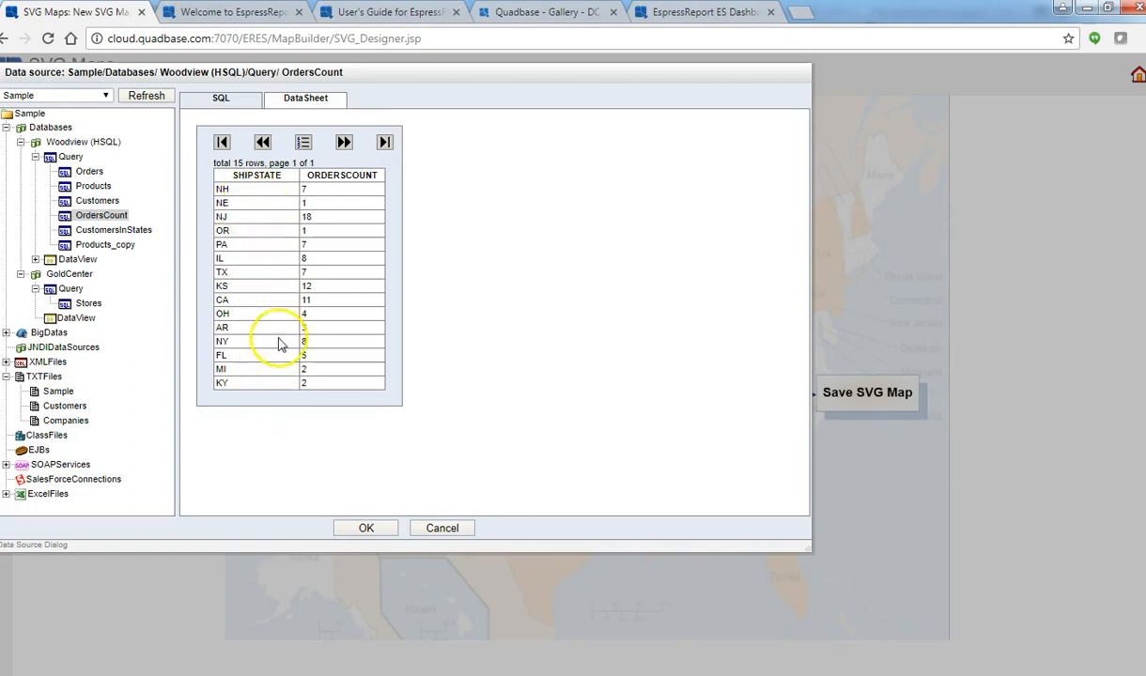
left_click(366, 529)
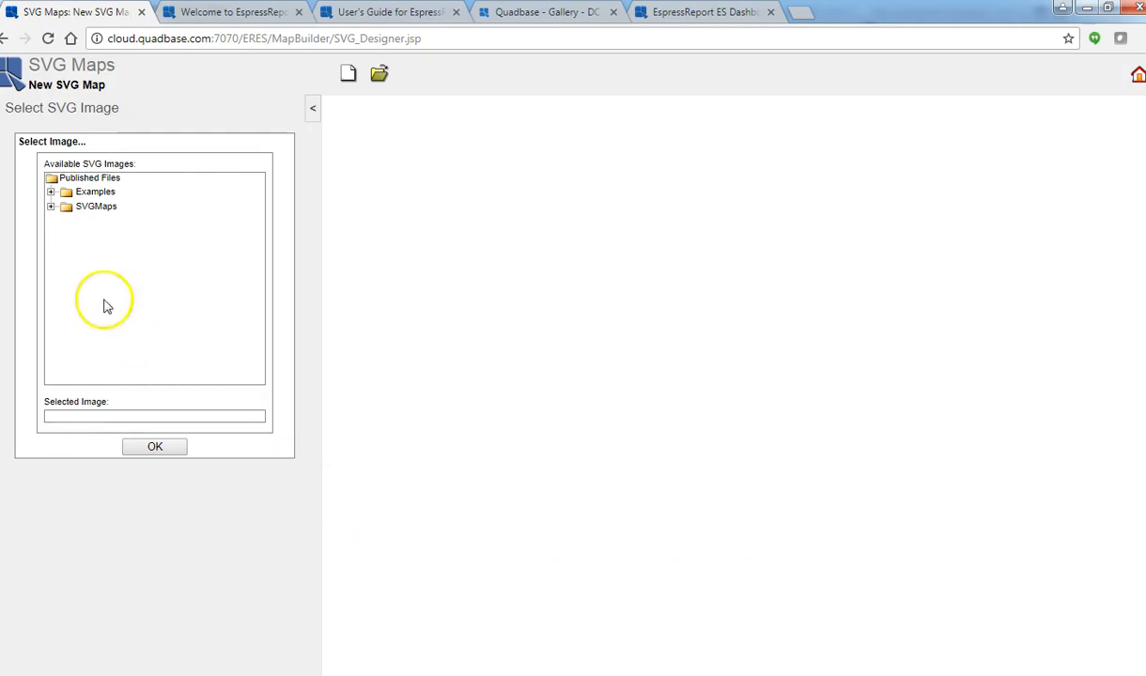
Load the USA image from Examples > QuickStart > QuickStart Maps as the map's SVG image.
left_click(52, 192)
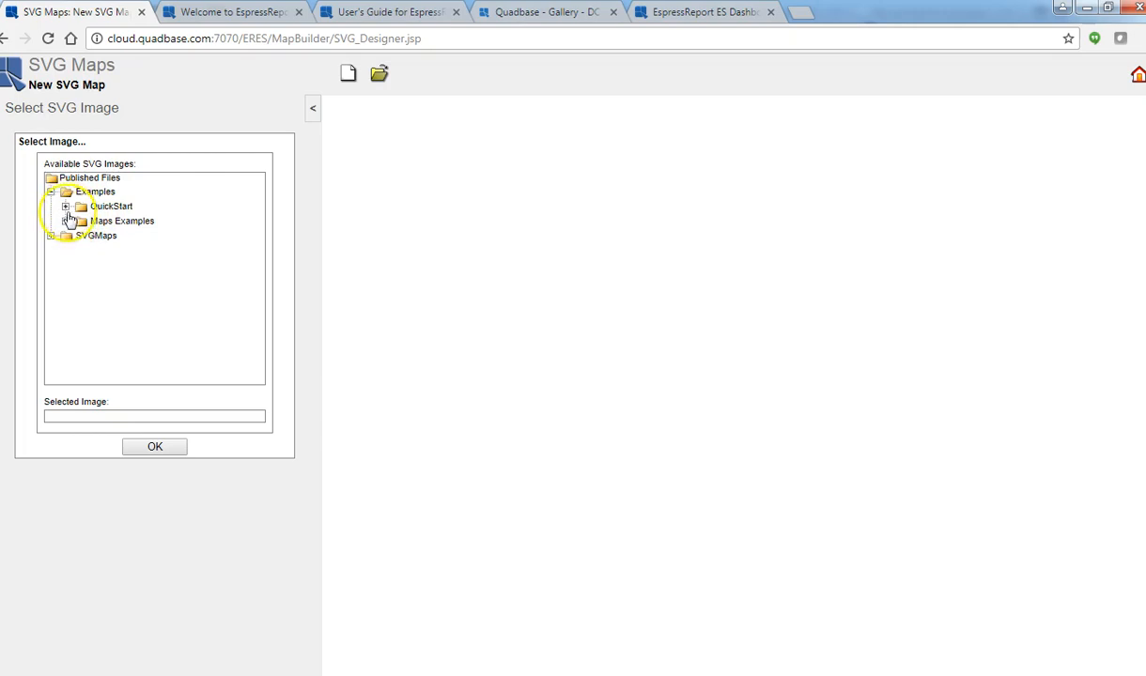
left_click(66, 207)
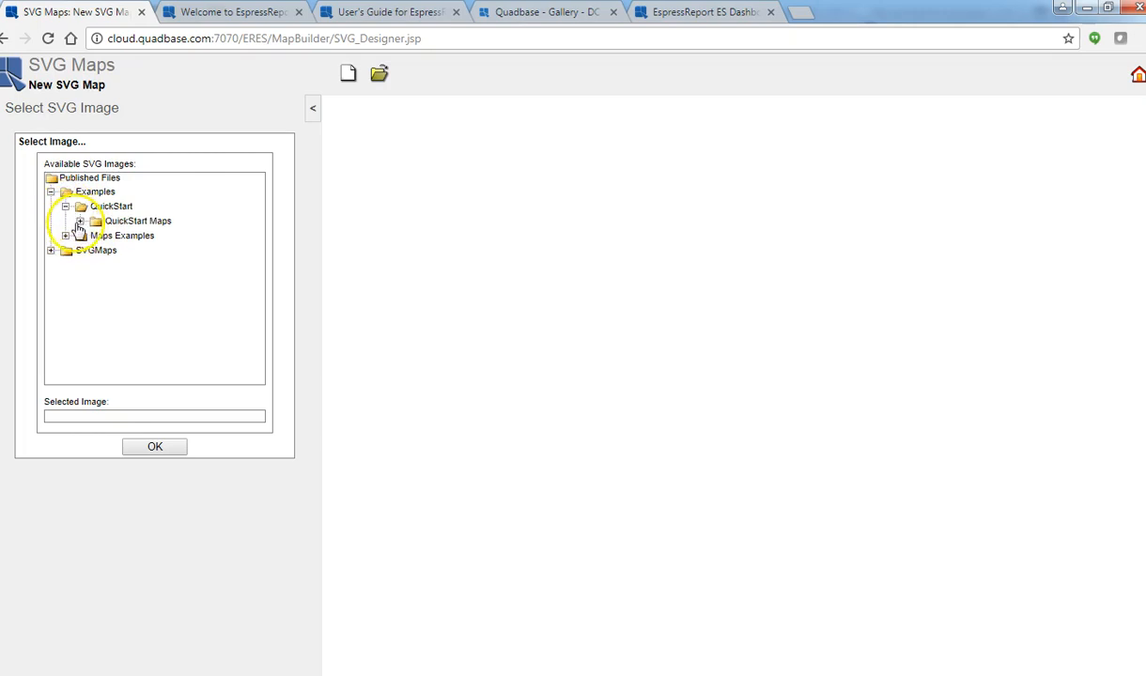
left_click(79, 222)
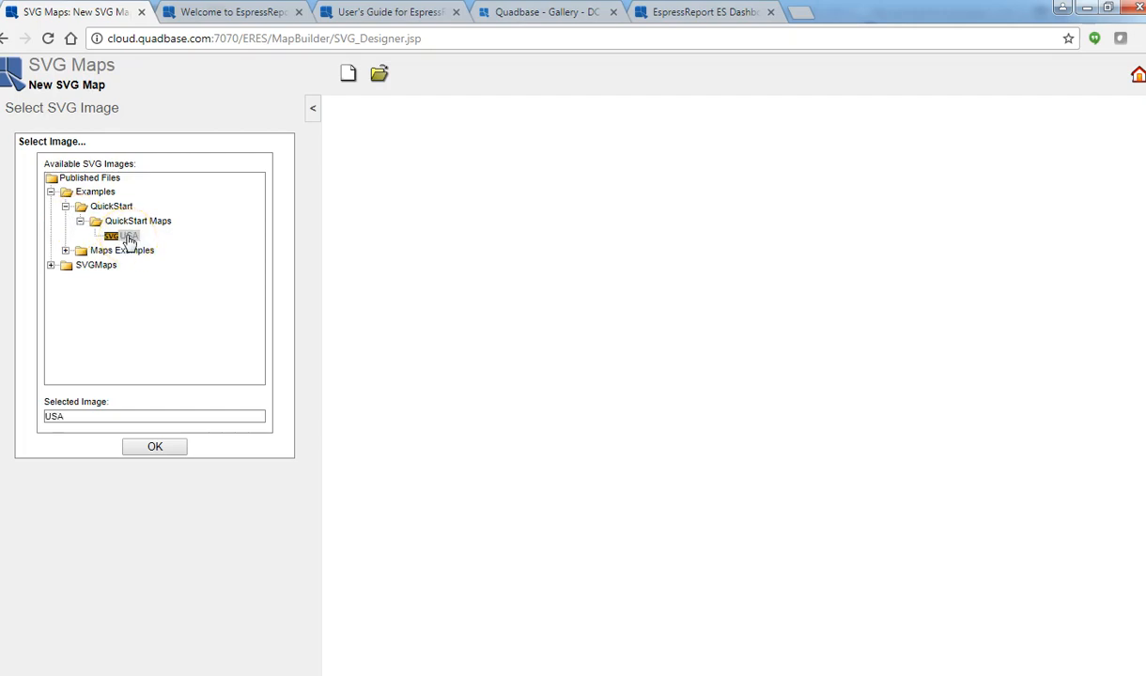
left_click(166, 449)
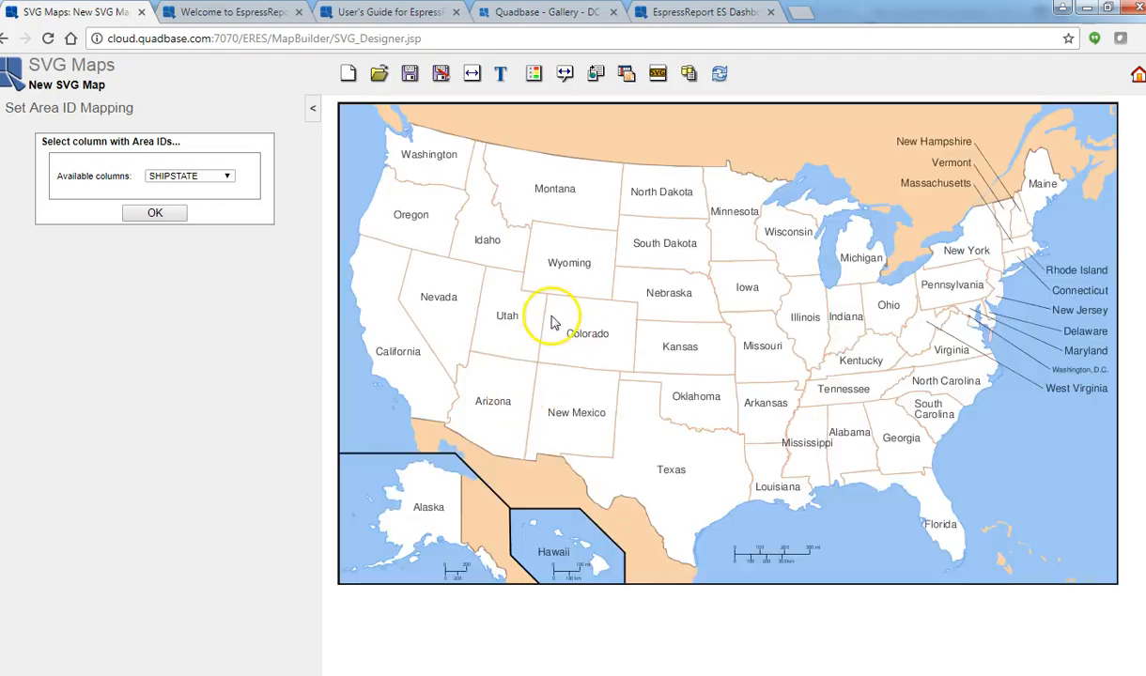
Examine the rack temperature gallery example and the user guide's section on setting area IDs with Inkscape, returning to the new map.
left_click(556, 194)
left_click(691, 17)
left_click(570, 12)
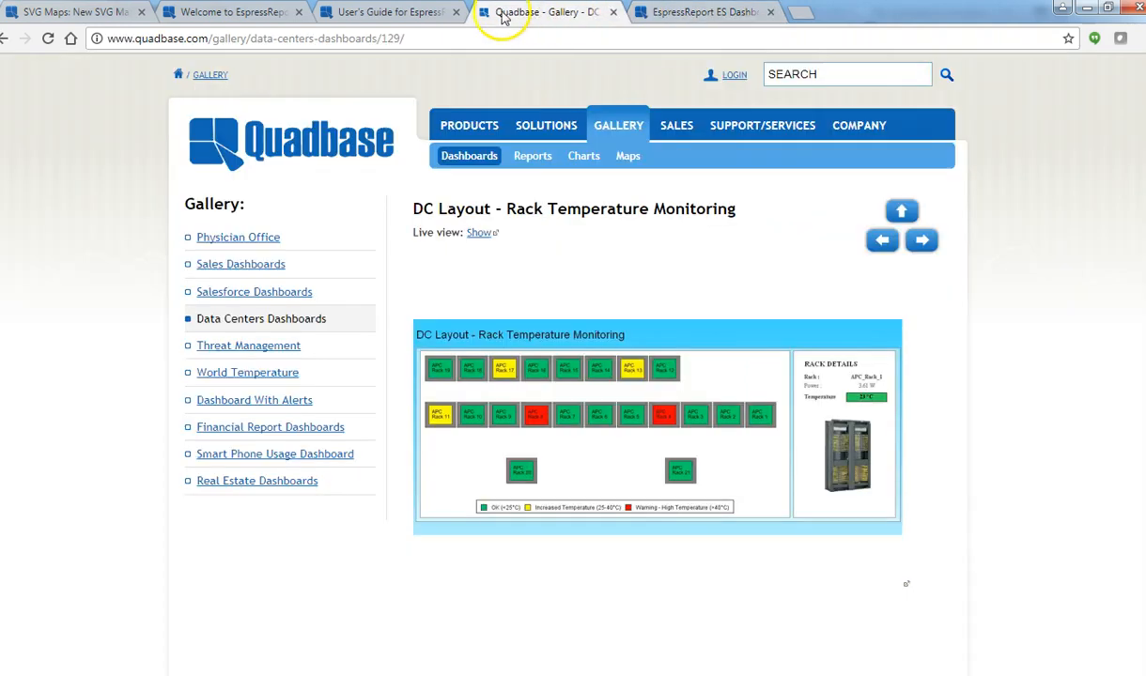
left_click(418, 12)
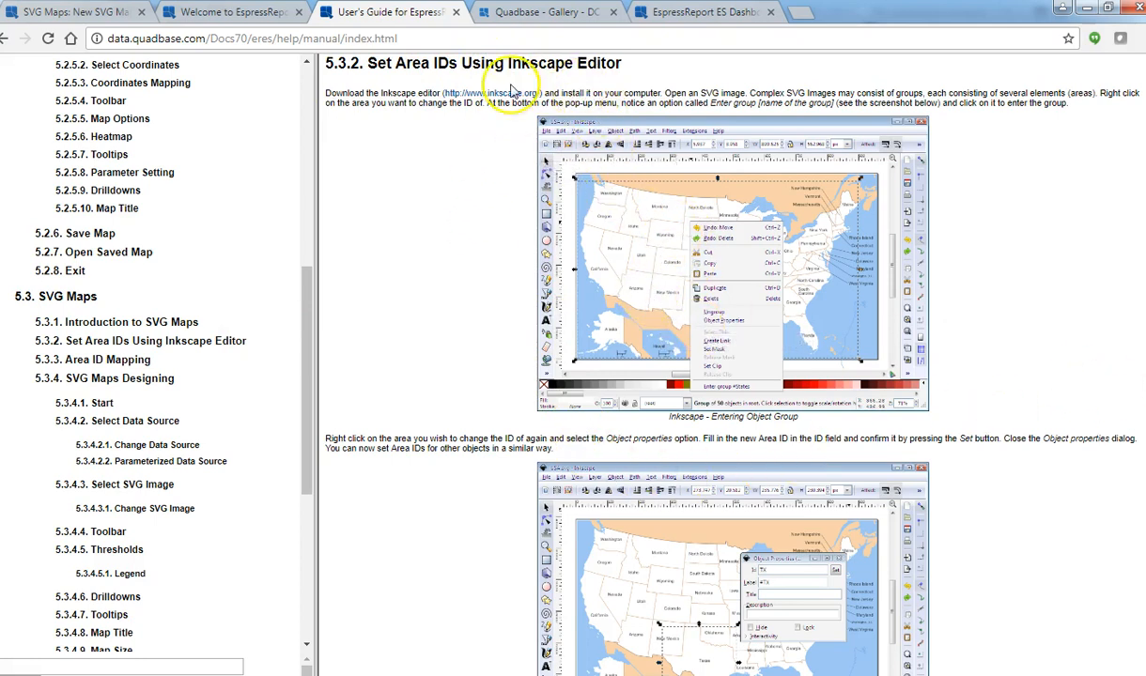
left_click(104, 12)
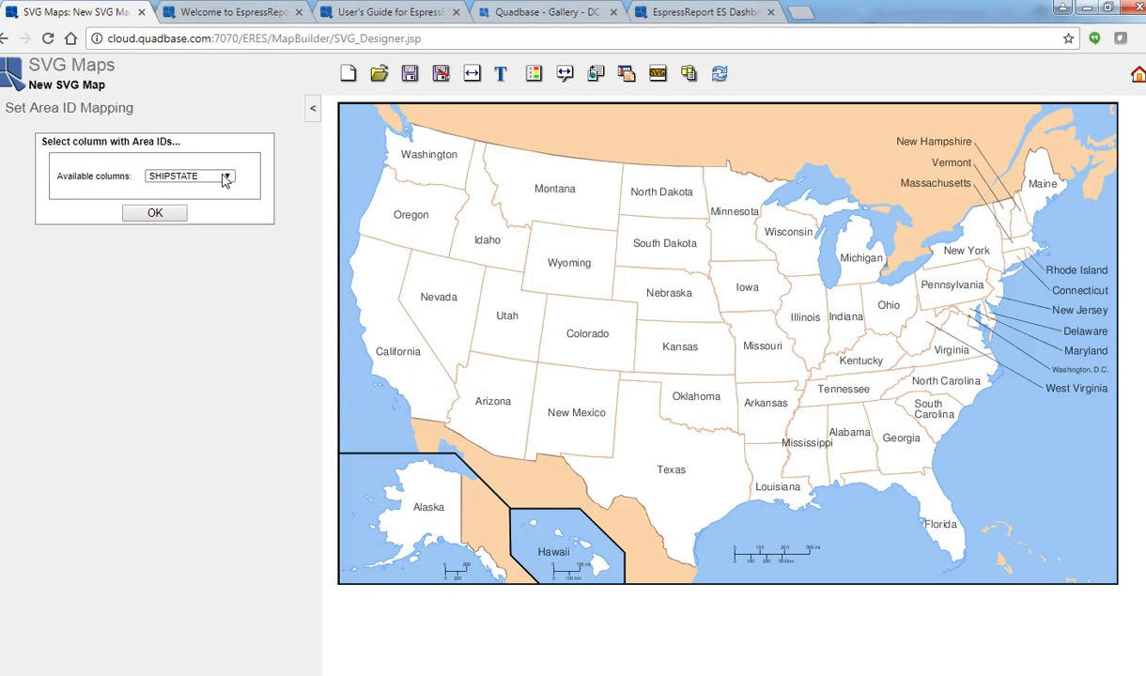
Map the area IDs to the SHIPSTATE column and choose ORDERSCOUNT as the threshold column.
left_click(158, 213)
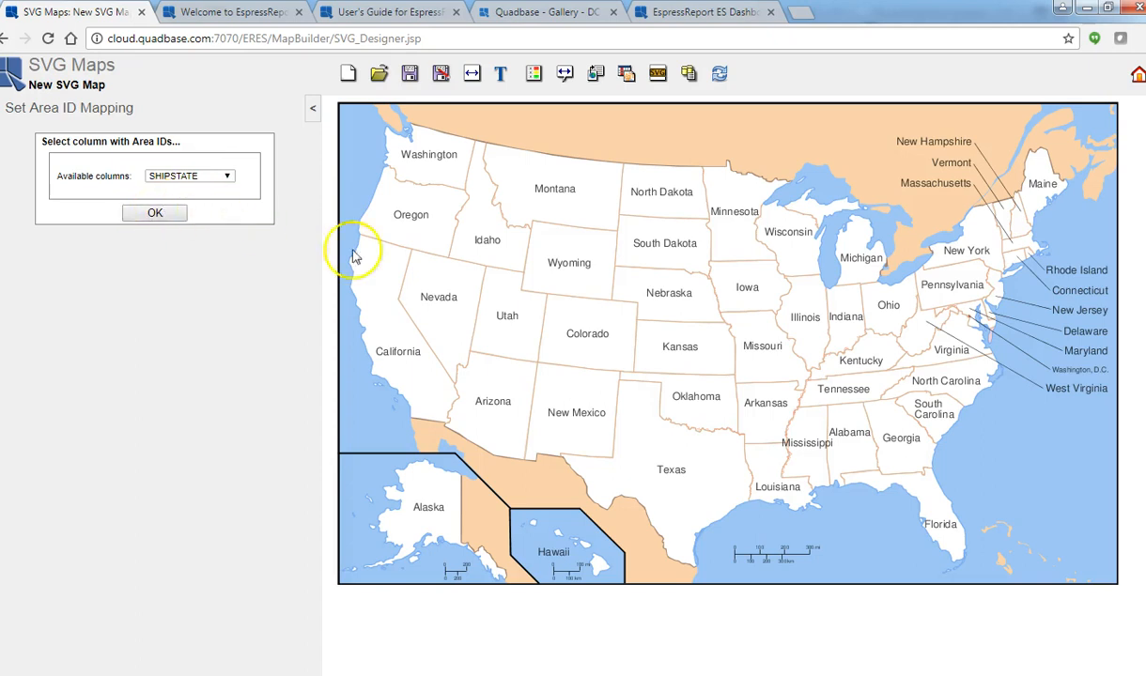
left_click(169, 219)
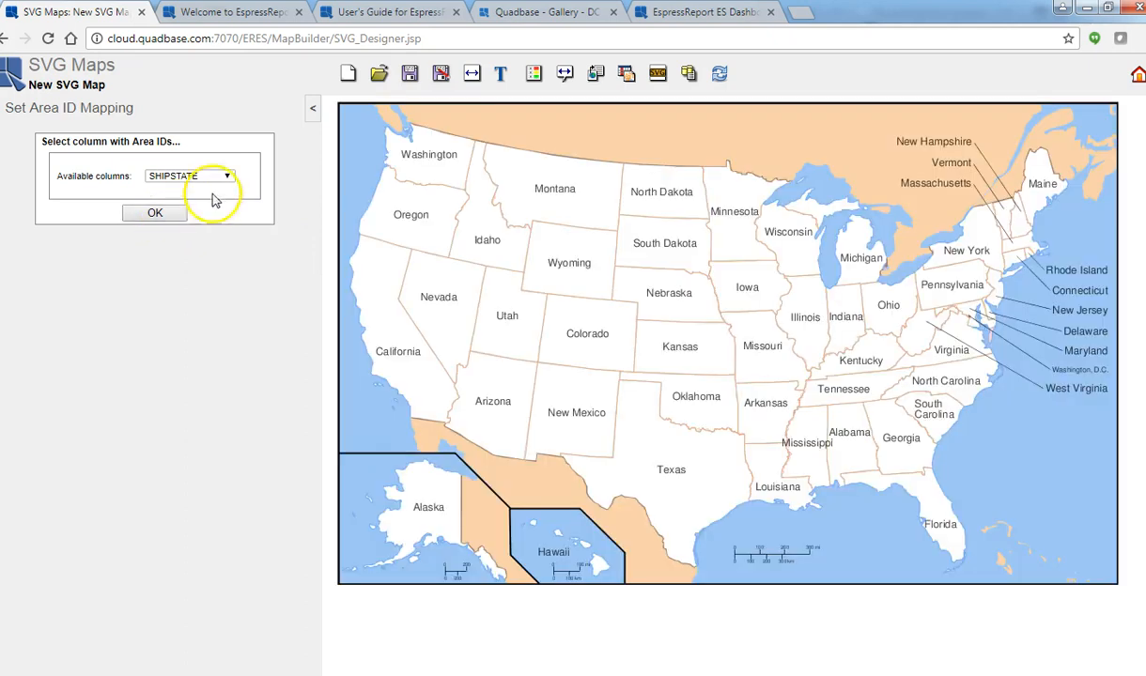
left_click(533, 77)
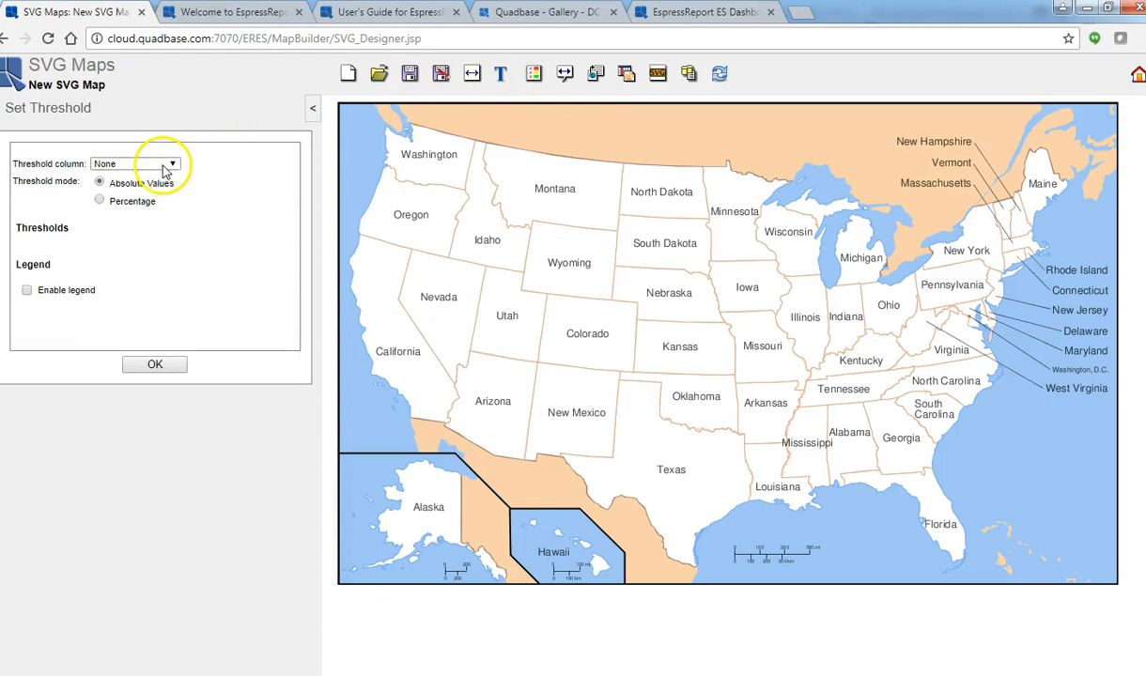
left_click(165, 166)
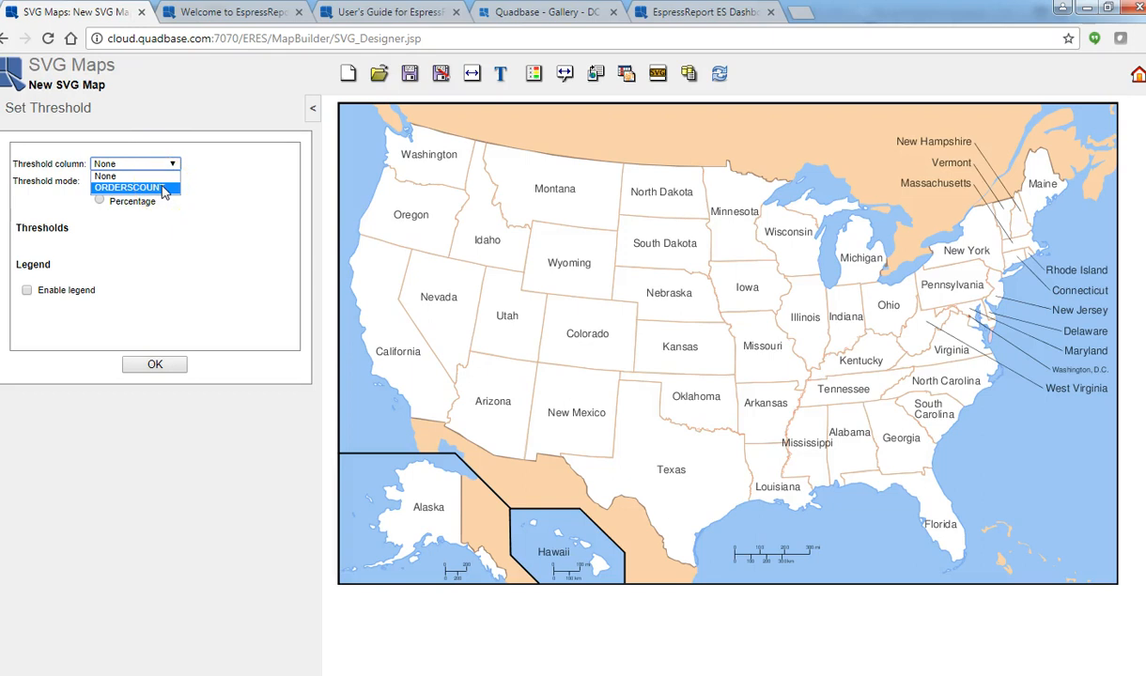
left_click(166, 190)
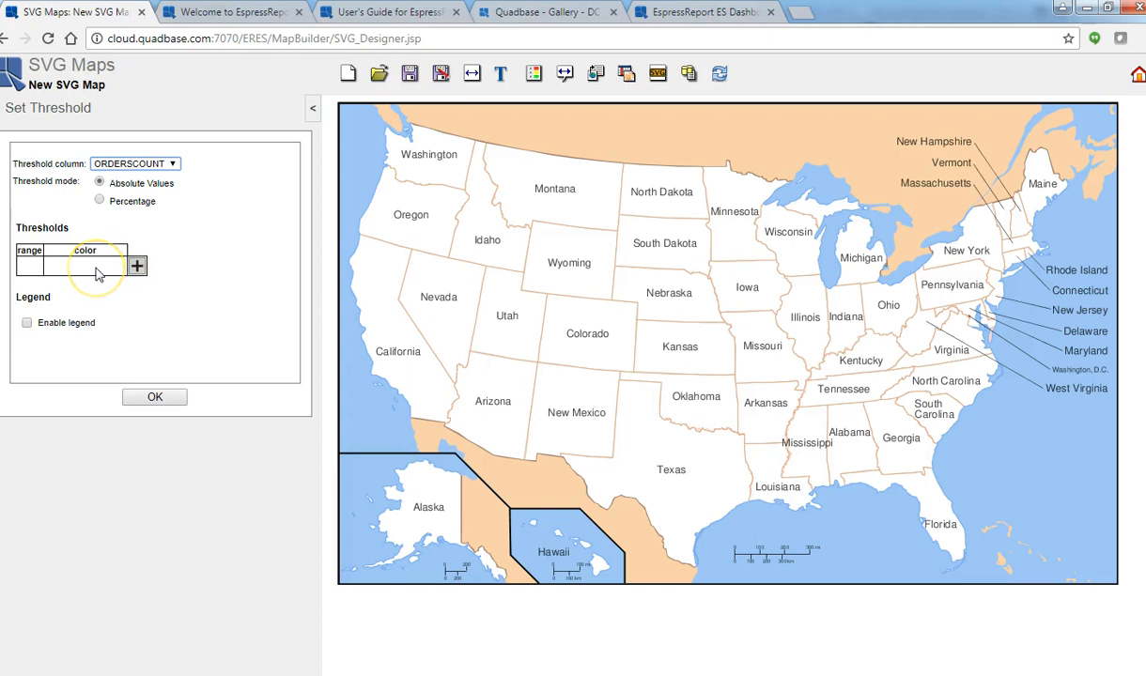
Add two absolute thresholds for the order count, at 4 and 11.
left_click(137, 267)
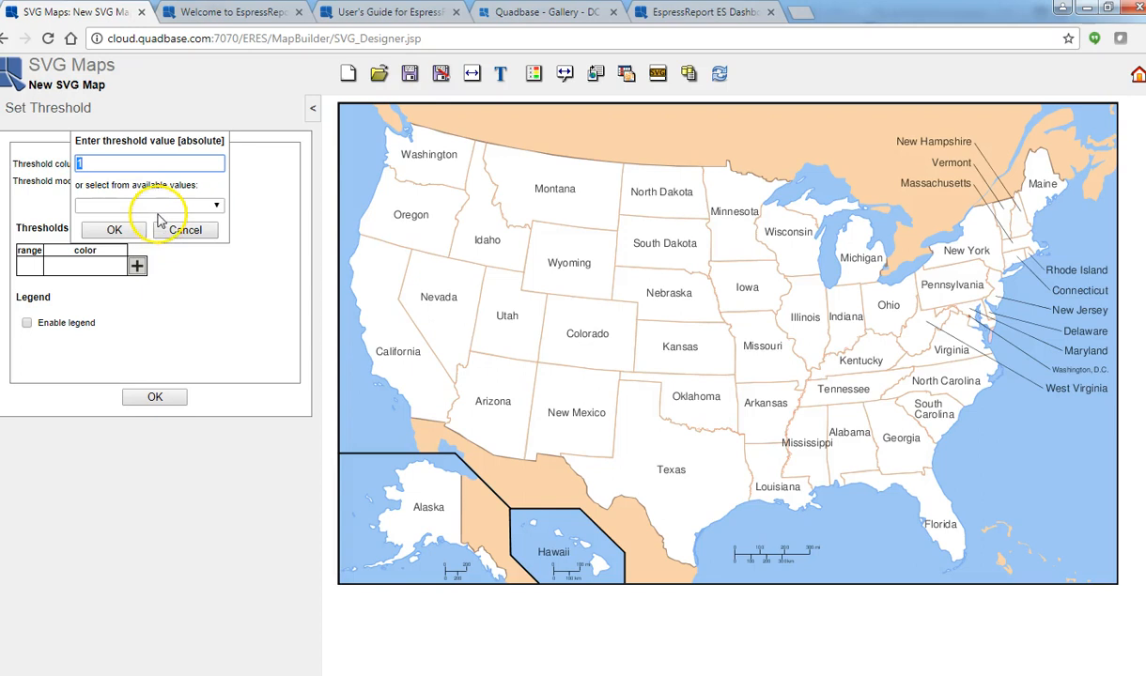
left_click(156, 209)
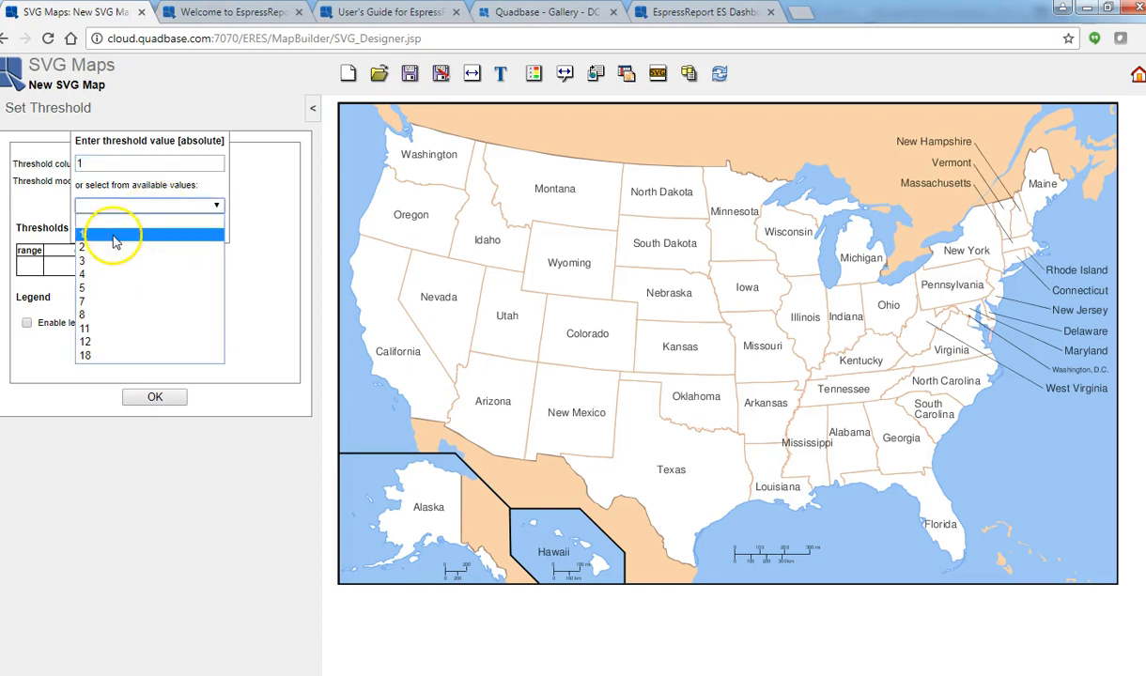
left_click(101, 281)
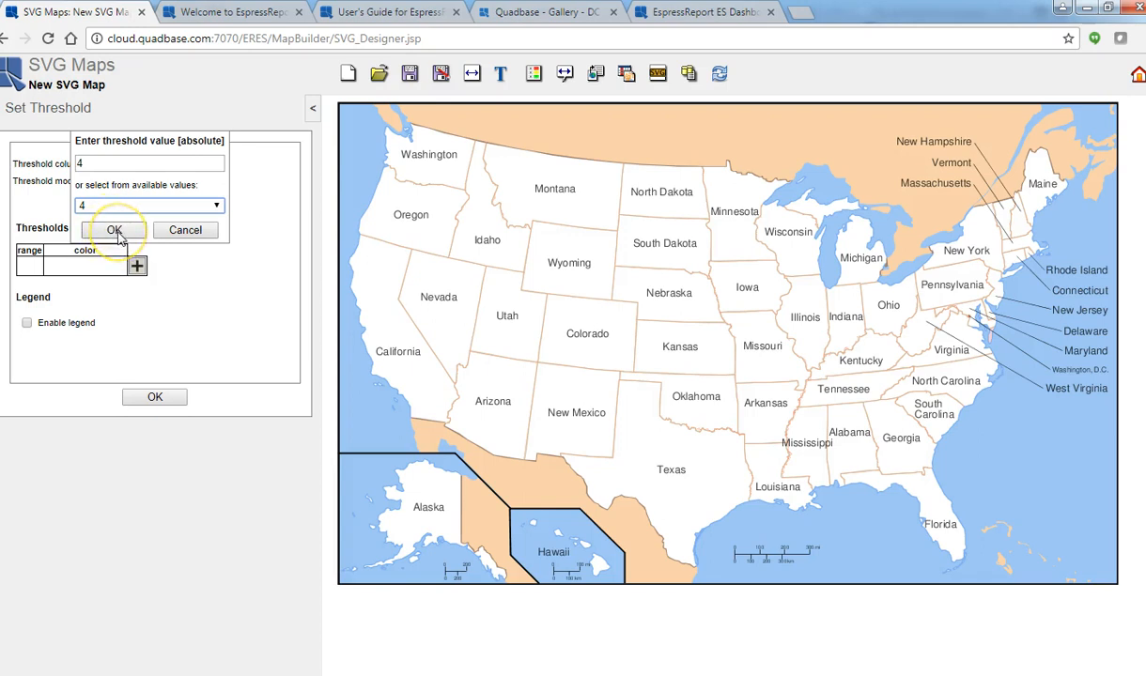
left_click(118, 237)
left_click(193, 303)
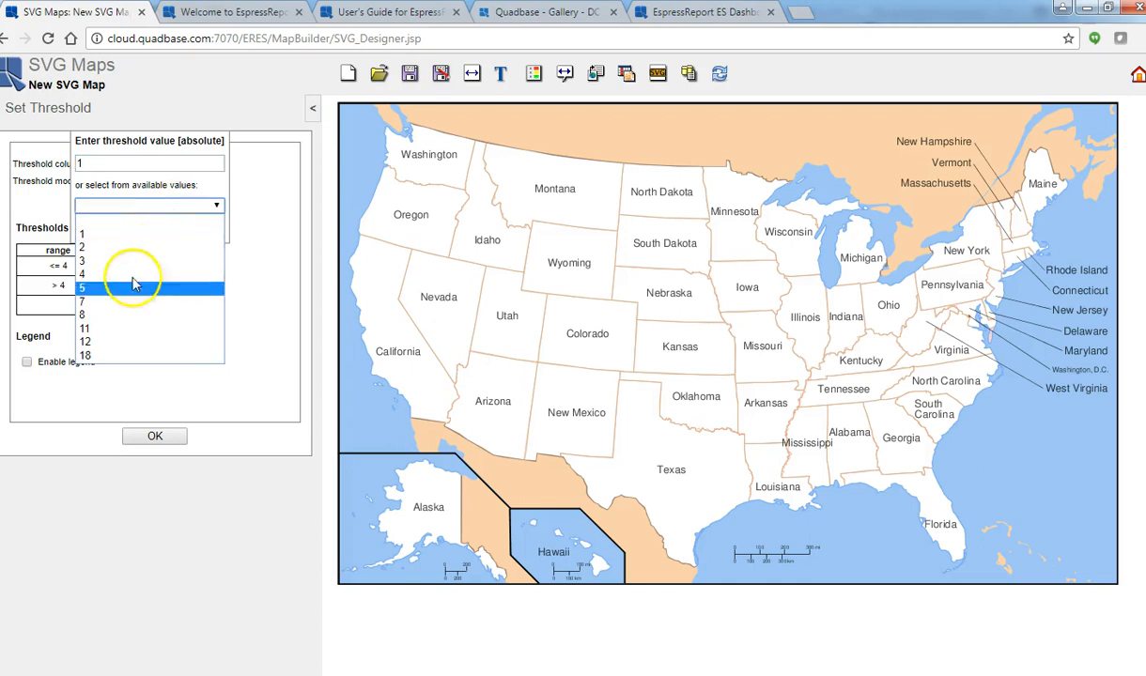
left_click(128, 329)
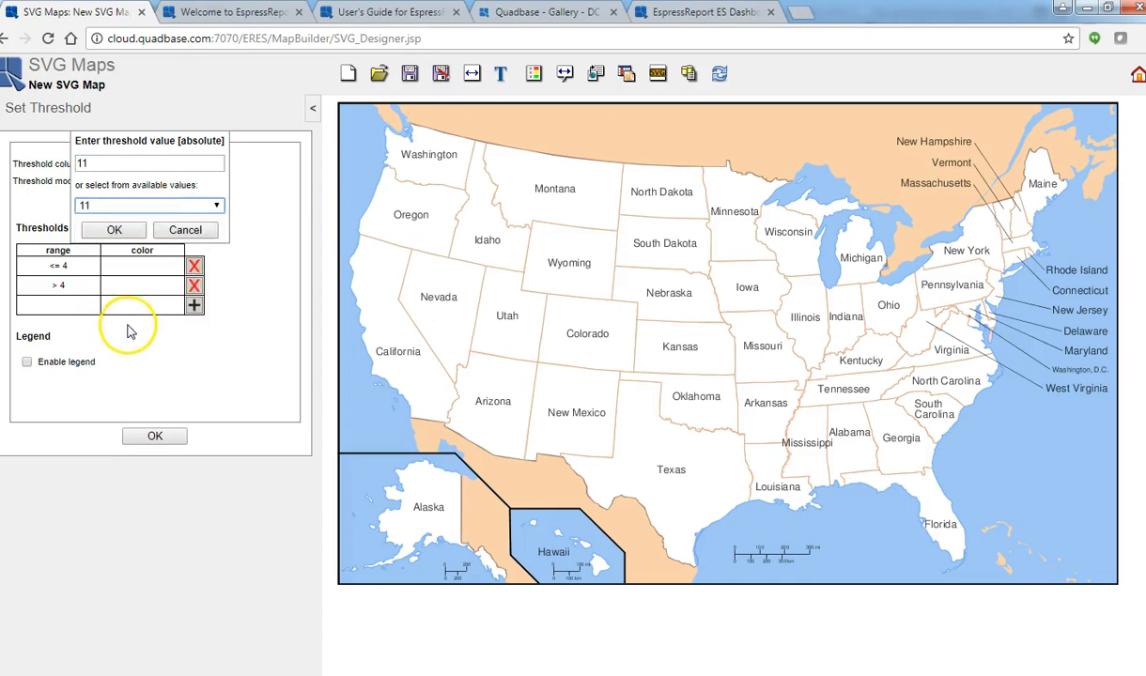
left_click(193, 311)
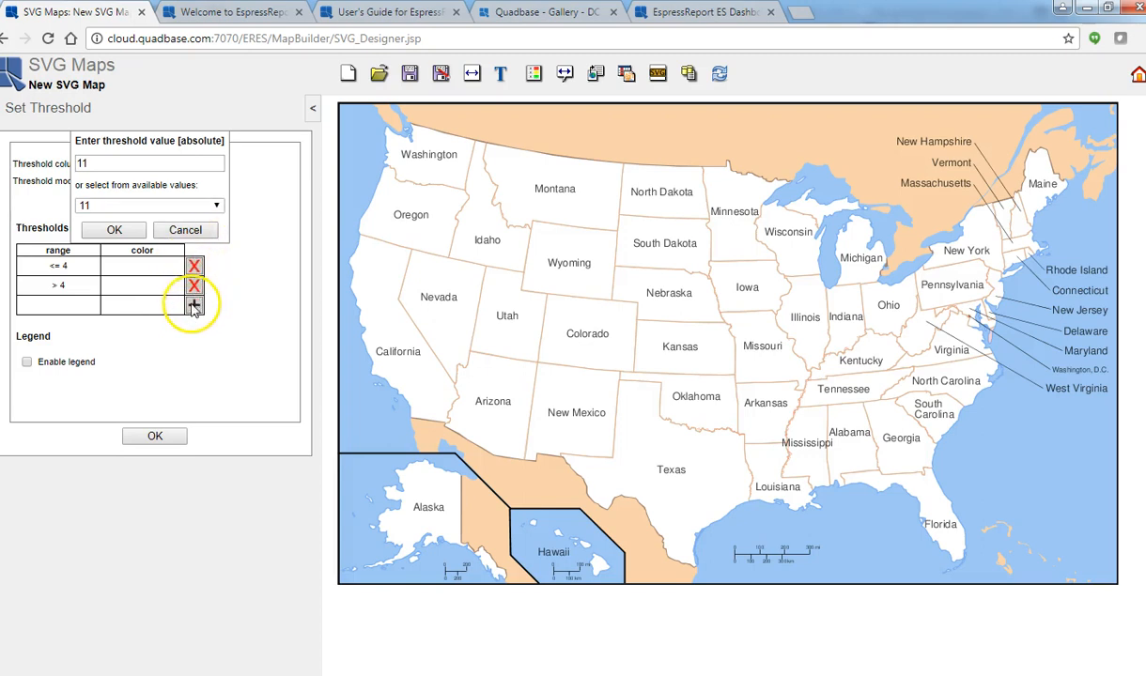
left_click(114, 231)
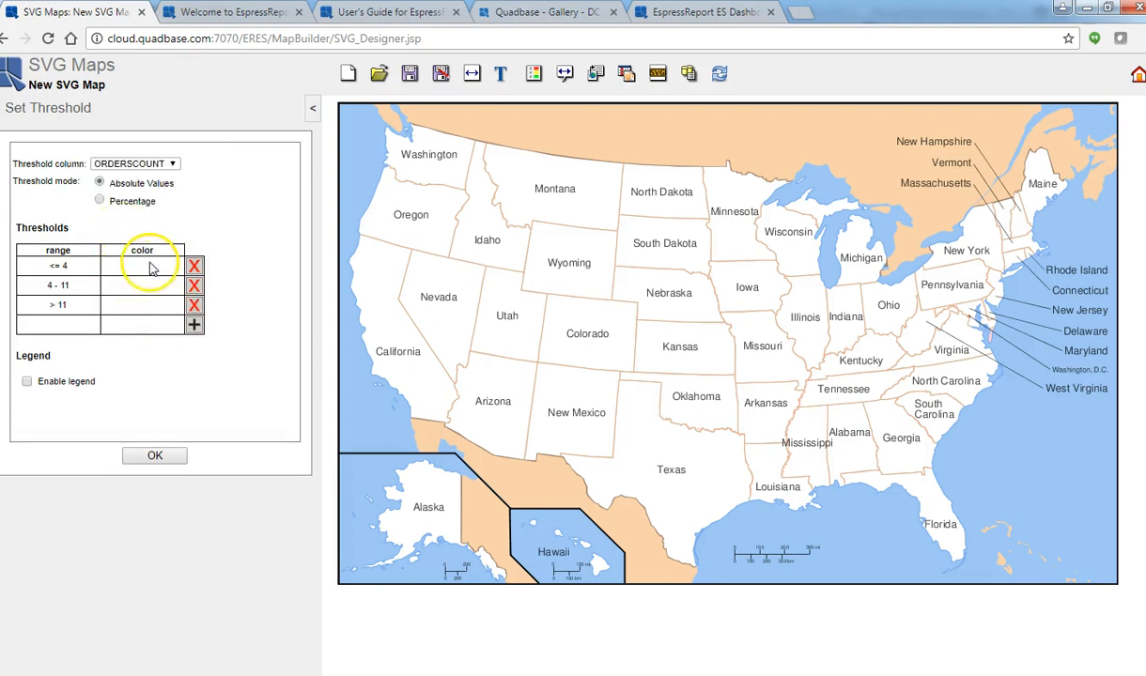
Color the <= 4 threshold range light pink (RGB 255, 204, 204).
left_click(145, 266)
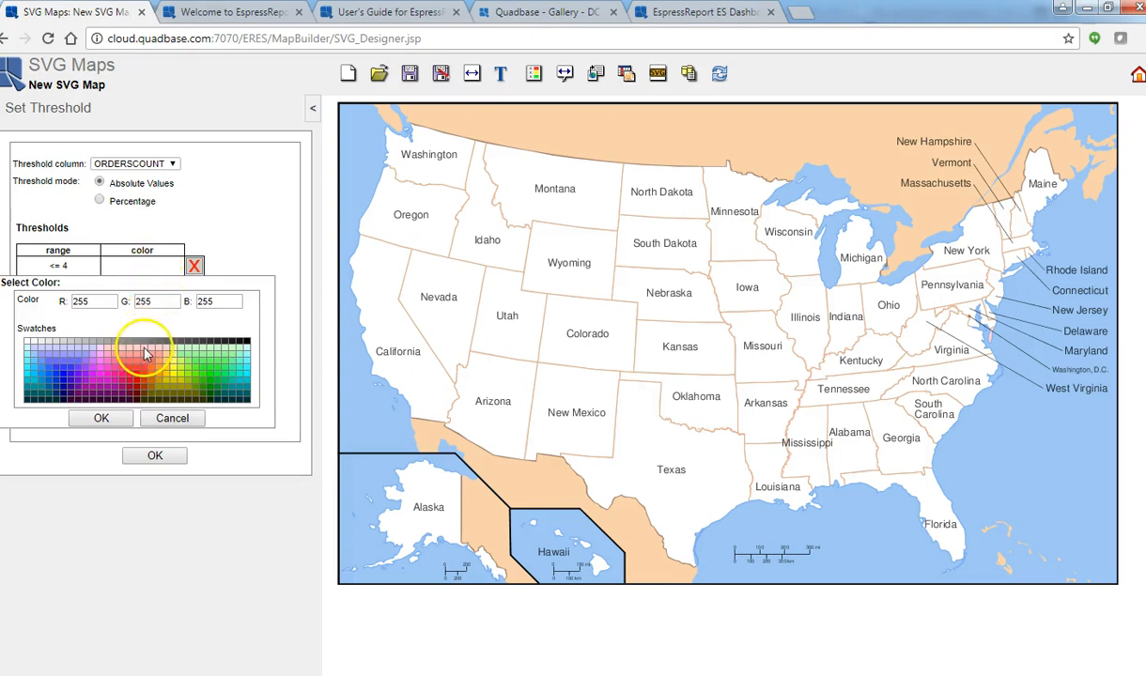
left_click(145, 354)
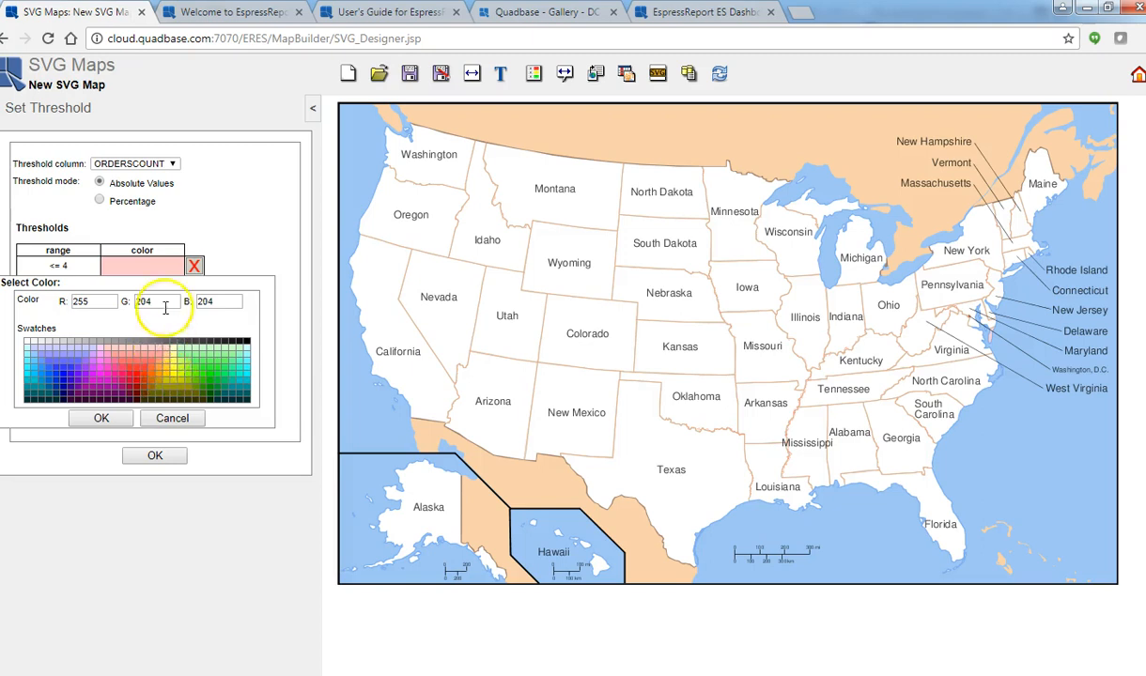
left_click(101, 418)
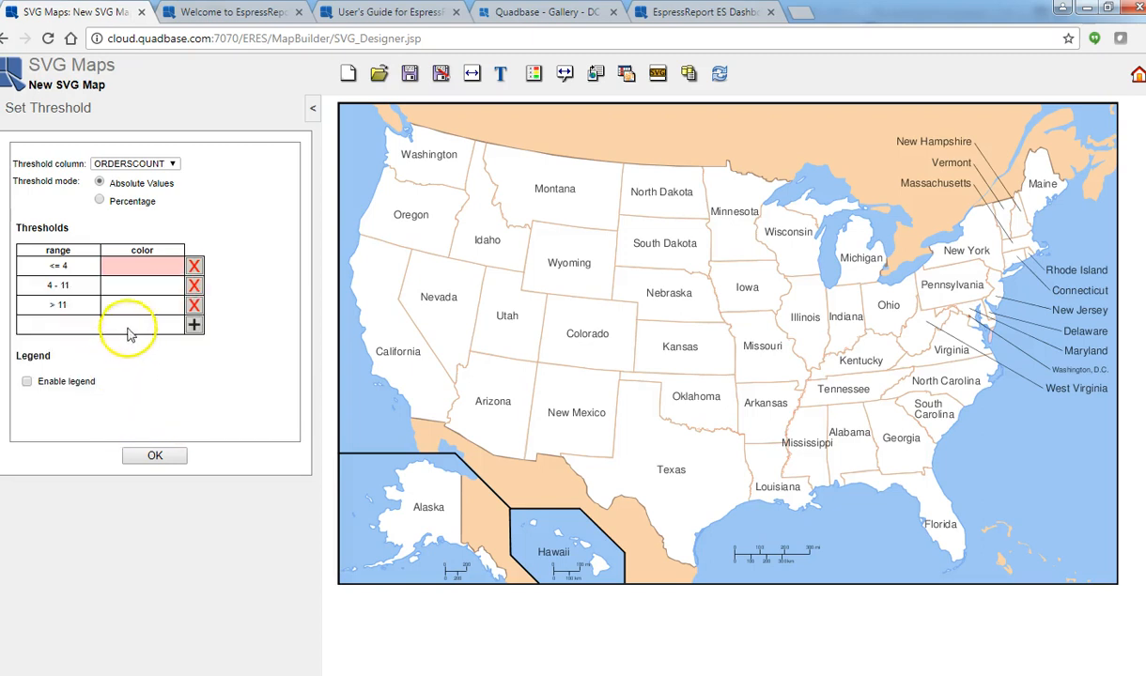
Color the 4 - 11 threshold range light yellow (RGB 255, 255, 153).
left_click(136, 294)
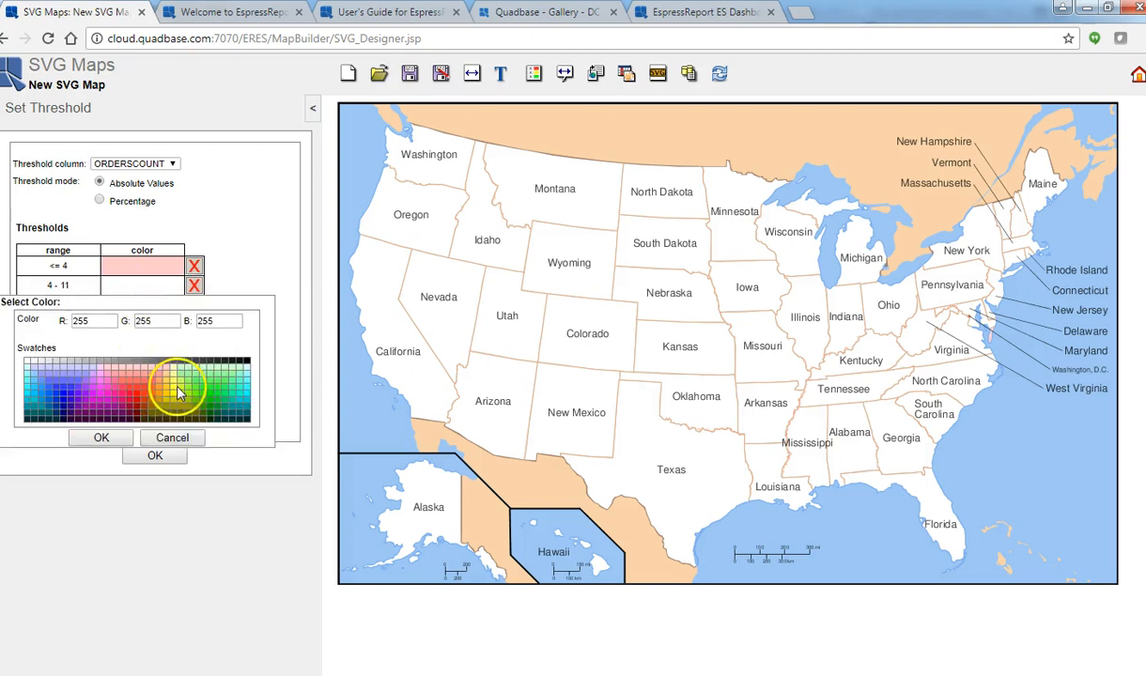
left_click(179, 393)
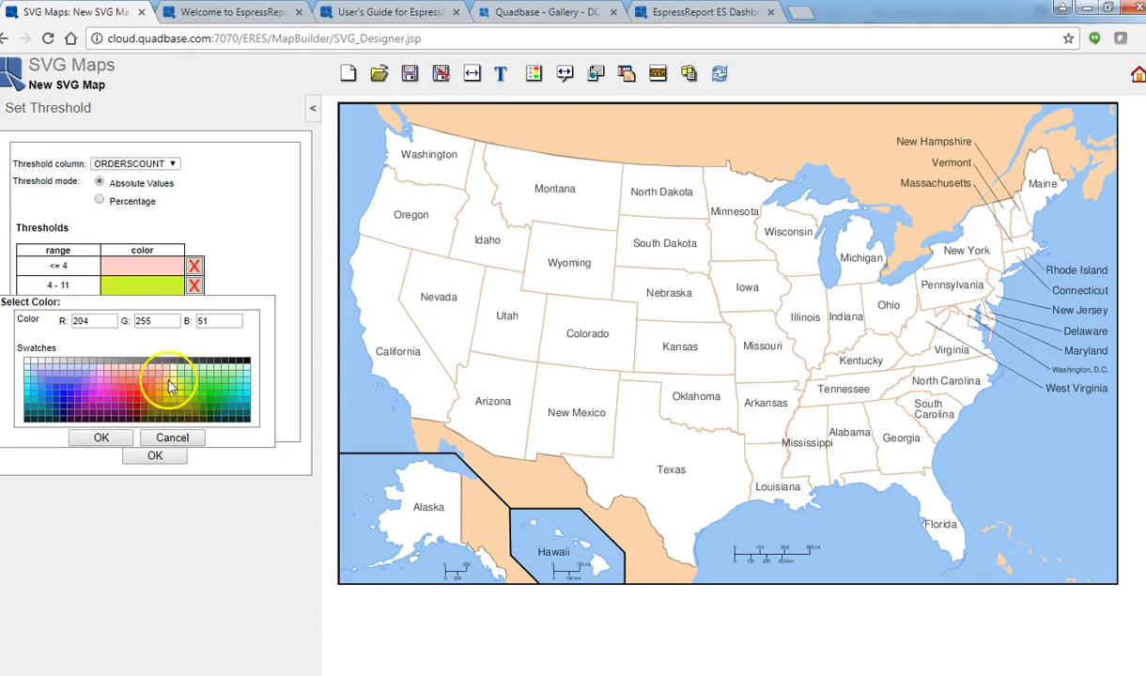
left_click(172, 390)
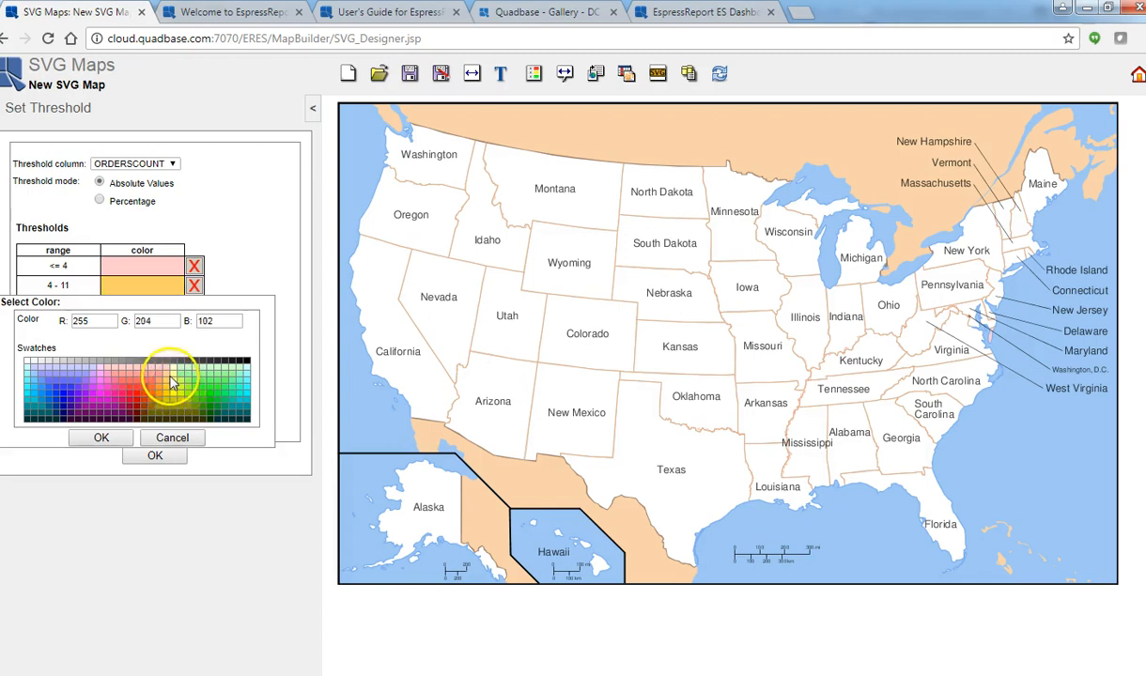
left_click(165, 396)
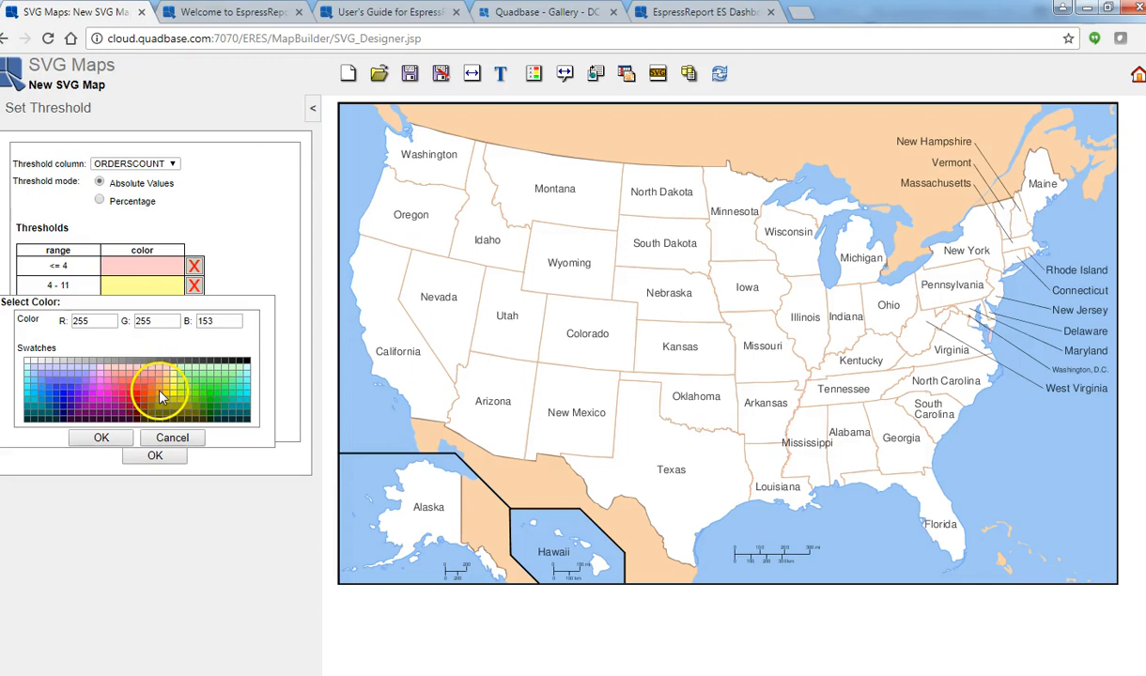
left_click(108, 439)
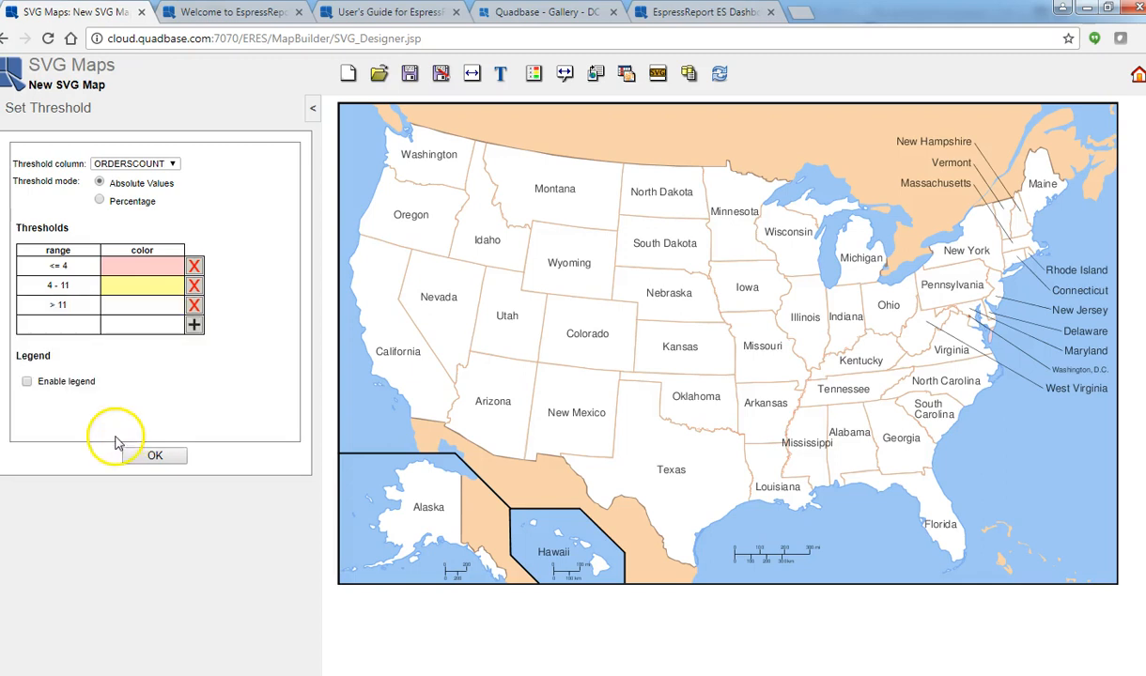
Color the > 11 threshold range green (RGB 0, 255, 0).
left_click(141, 304)
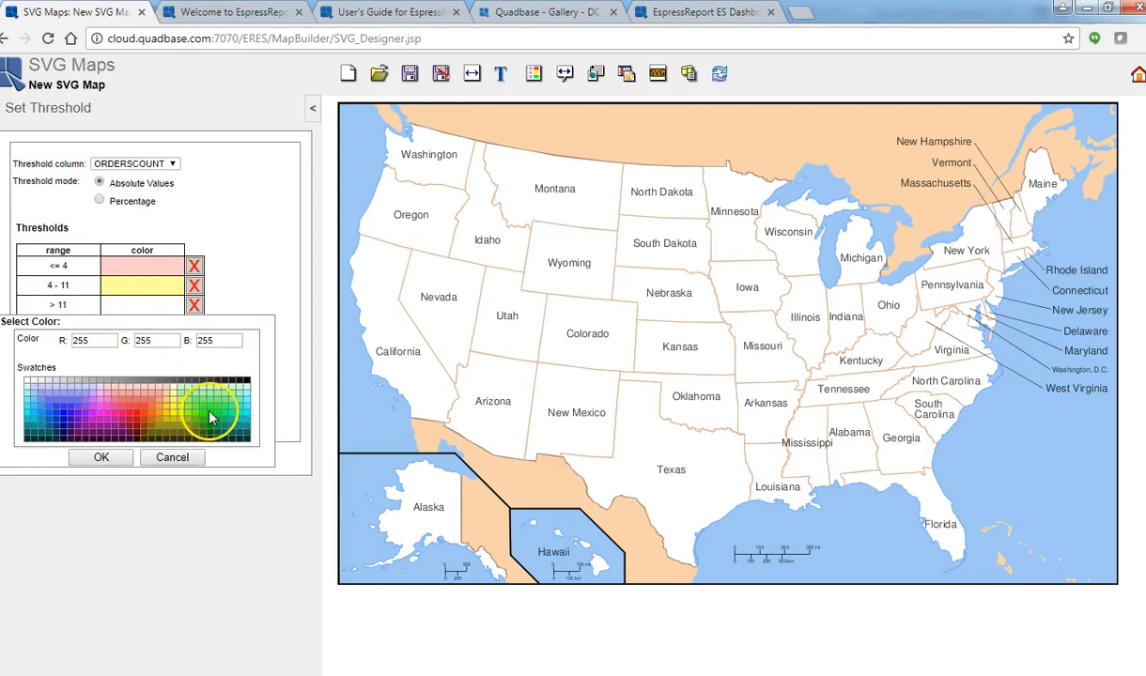
left_click(212, 405)
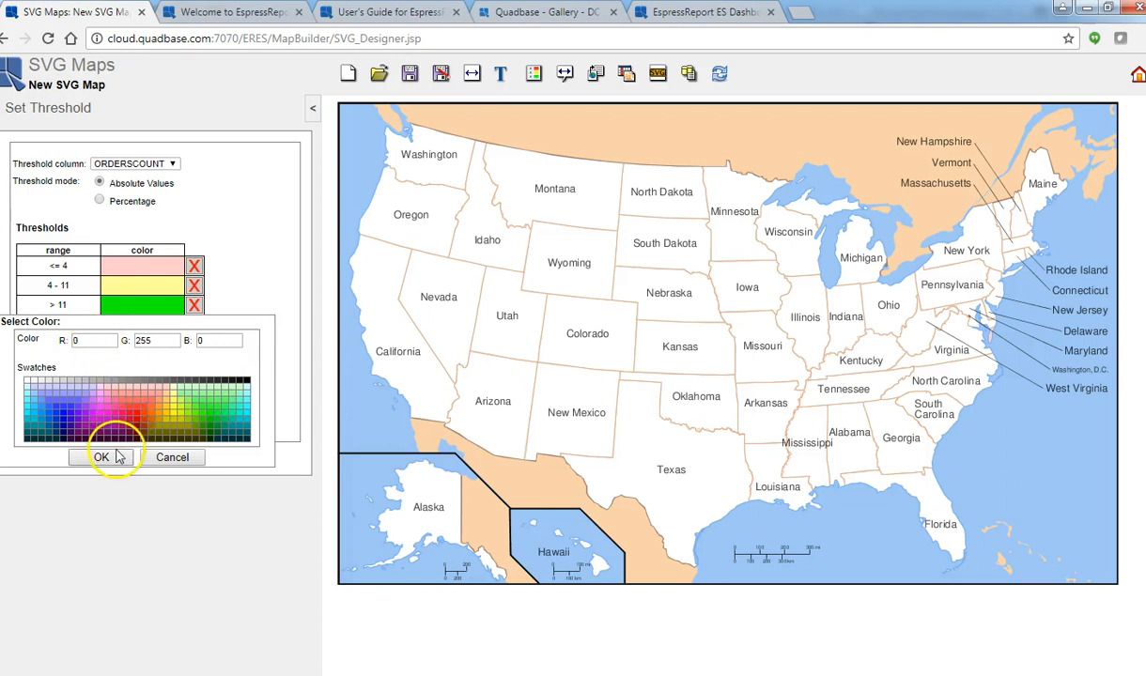
left_click(105, 457)
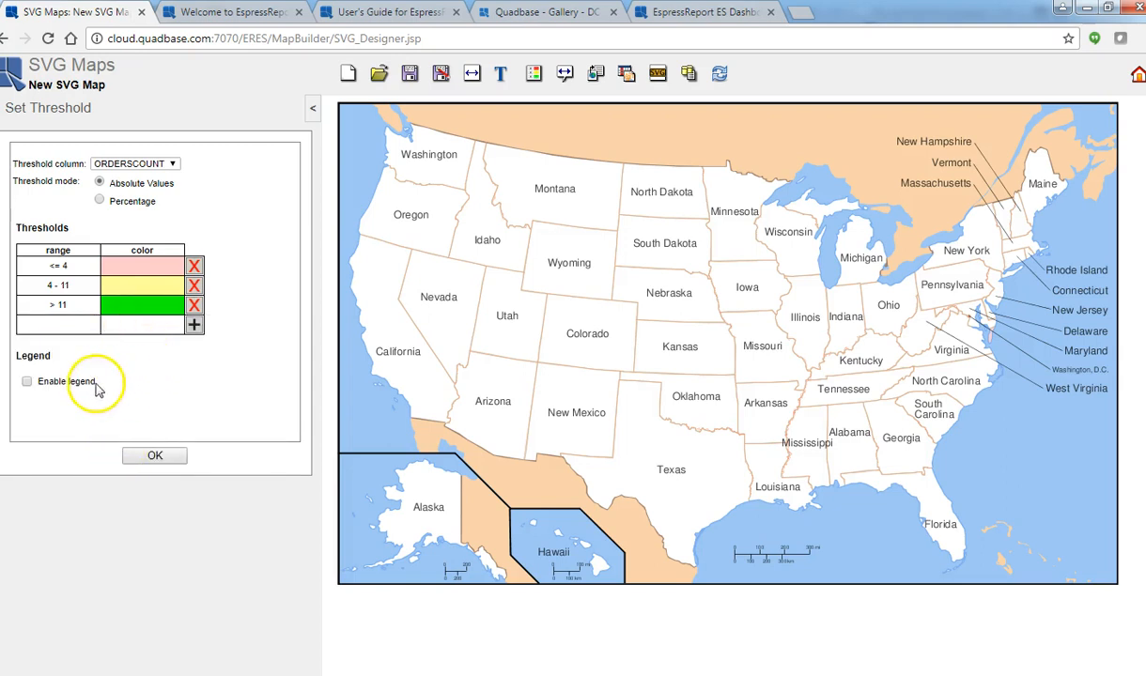
Enable the legend and label the three threshold ranges "<= 4", "between 4 and 11" and "> 11".
left_click(27, 382)
left_click(173, 266)
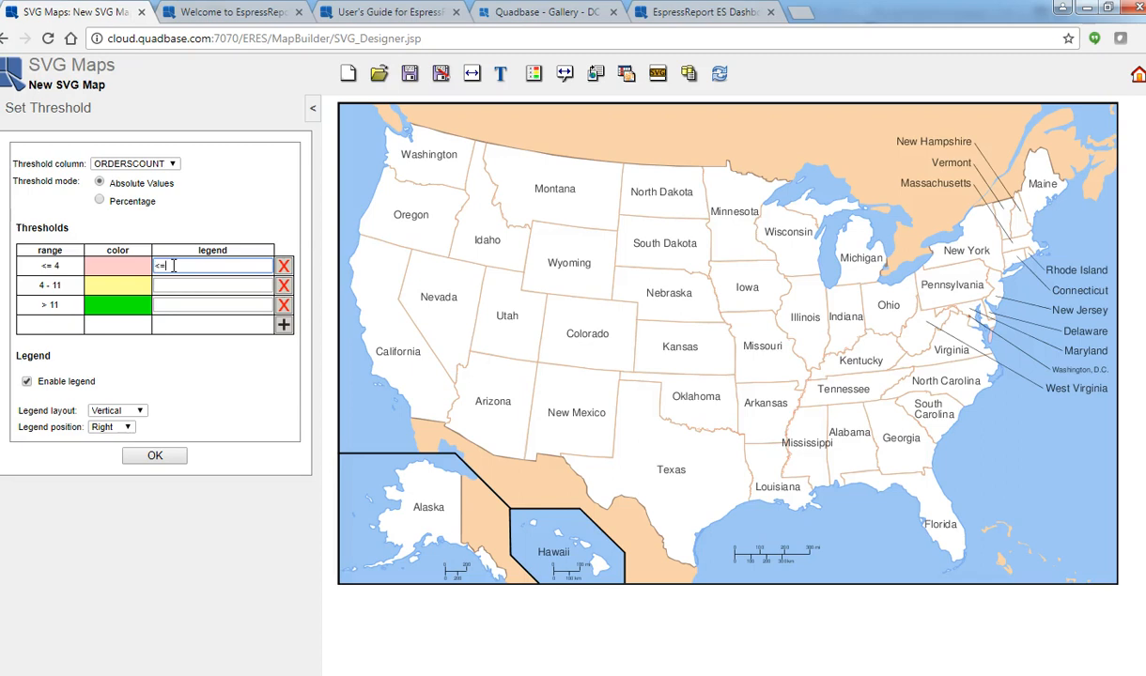
left_click(194, 288)
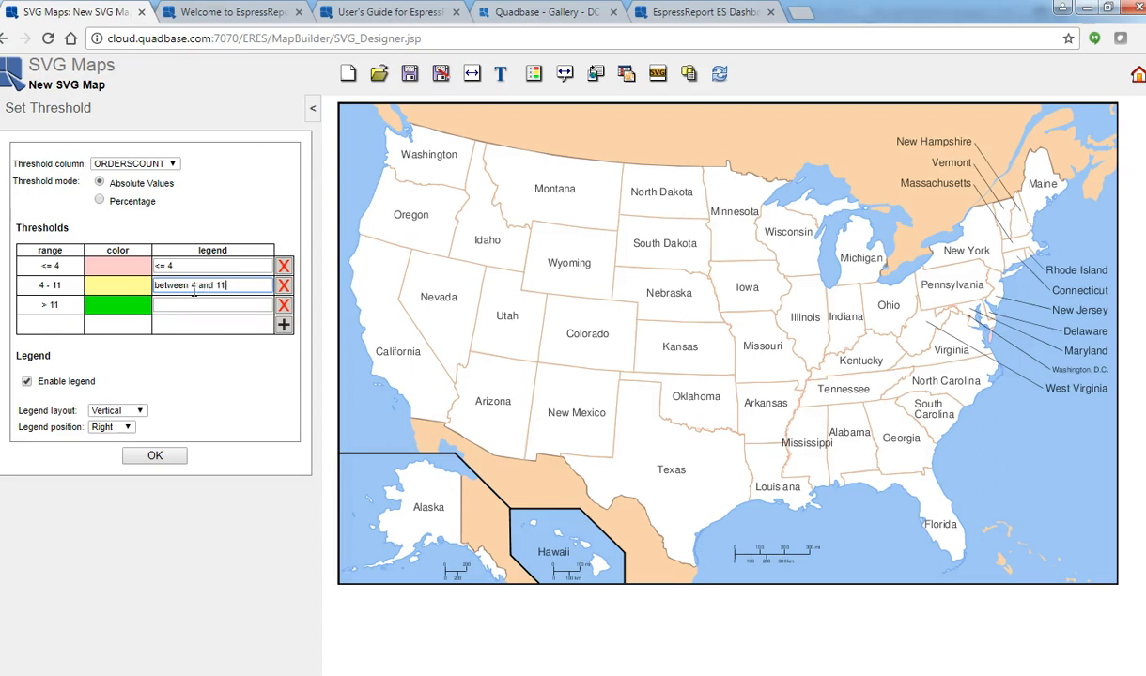
left_click(212, 306)
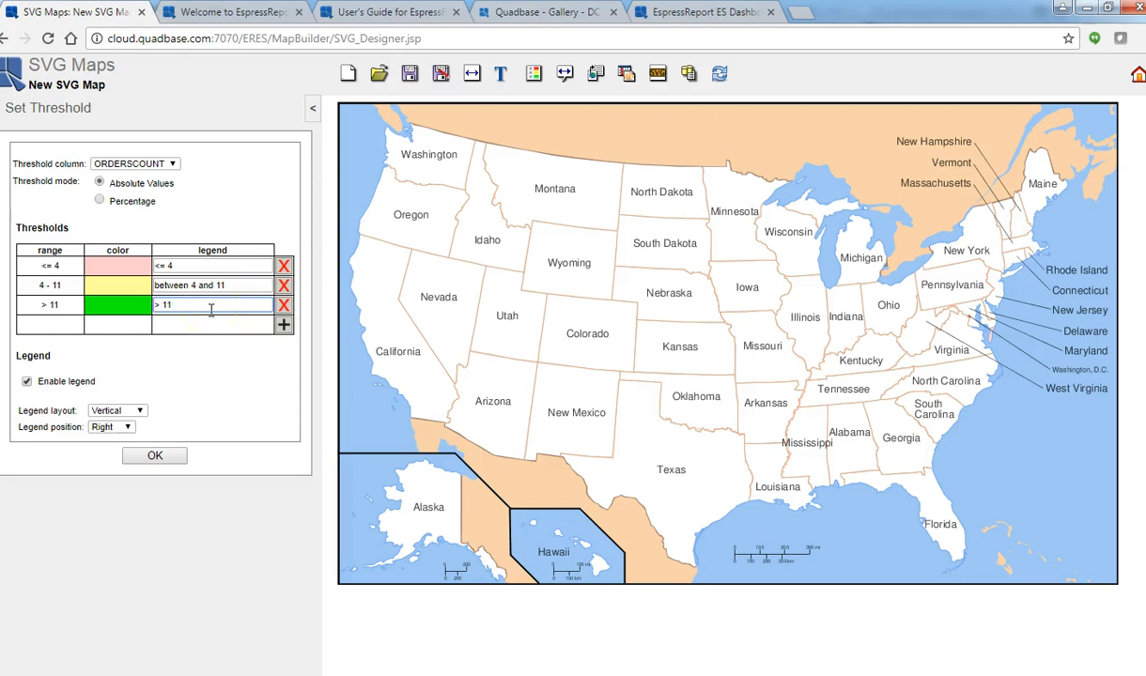
Set the legend layout to Horizontal and its position to Bottom, and apply the threshold settings to the map.
left_click(116, 414)
left_click(118, 435)
left_click(116, 427)
left_click(115, 464)
left_click(155, 456)
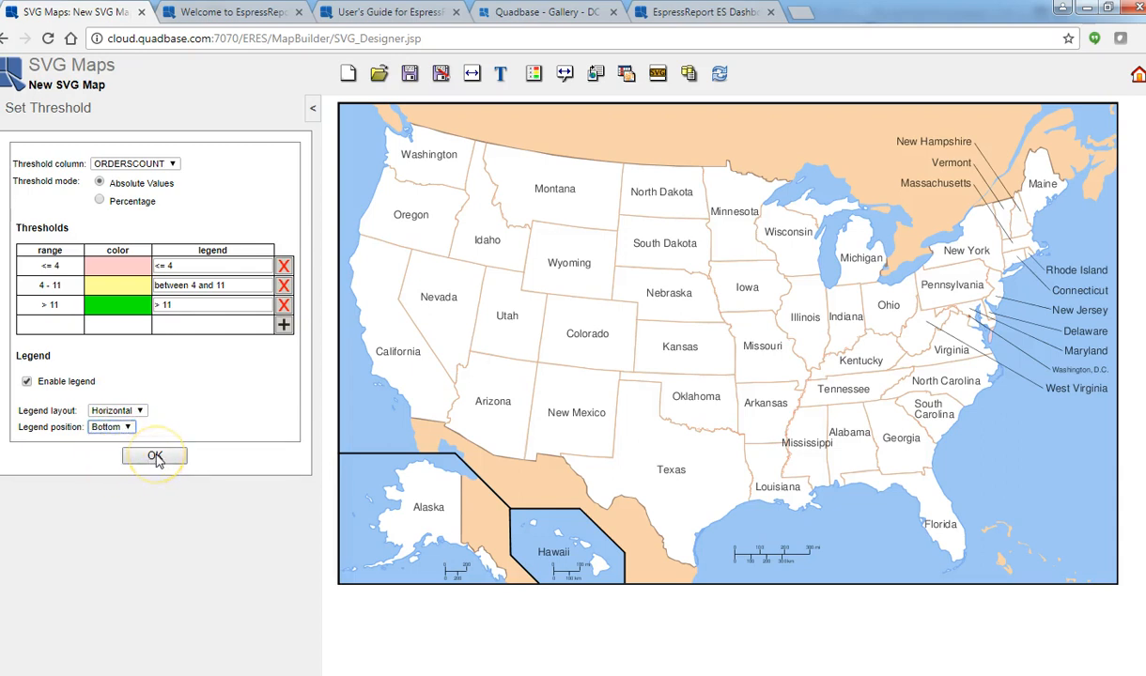
left_click(155, 456)
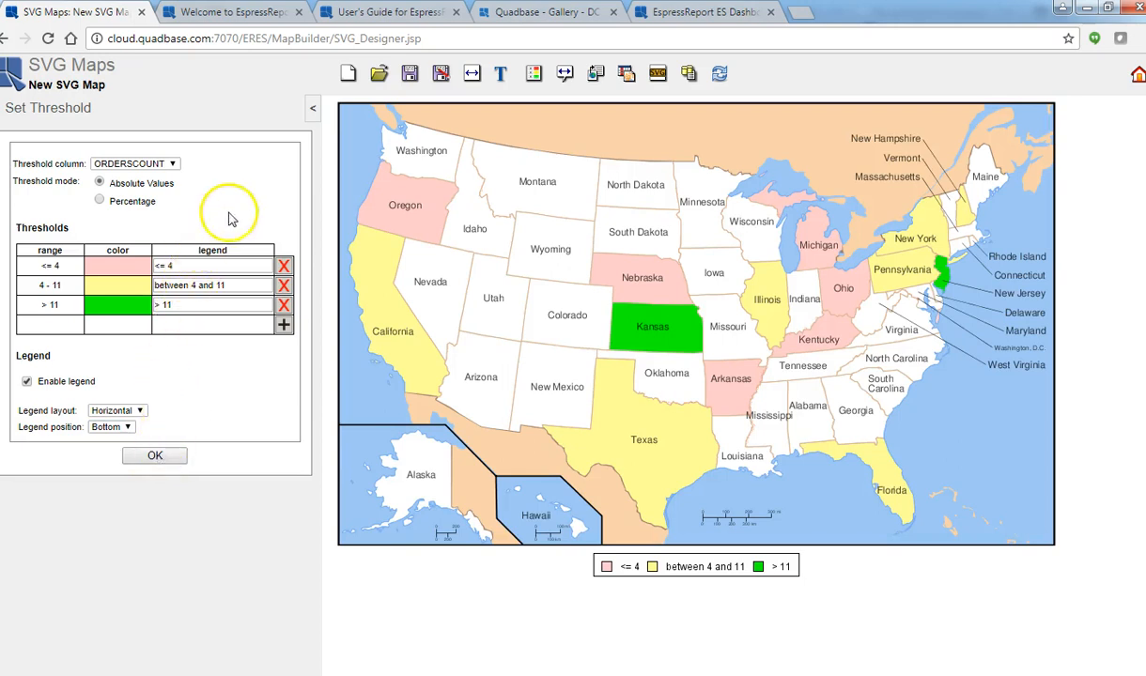
Enable the map title with the text "Order By State" and apply it to the map.
left_click(501, 75)
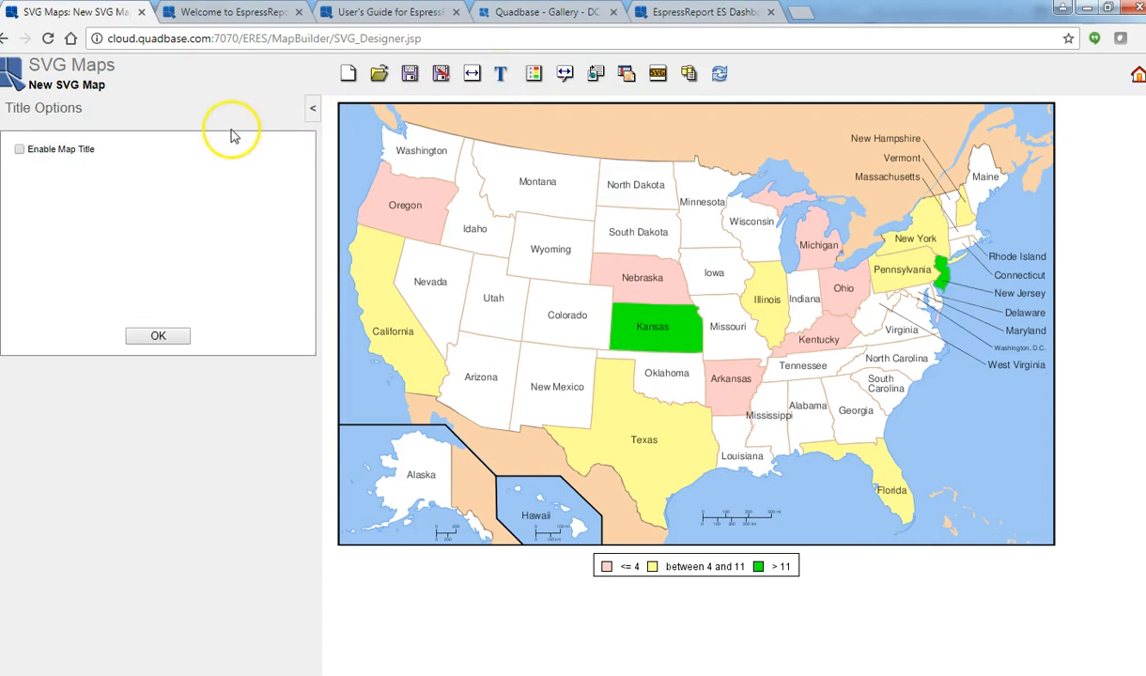
left_click(20, 149)
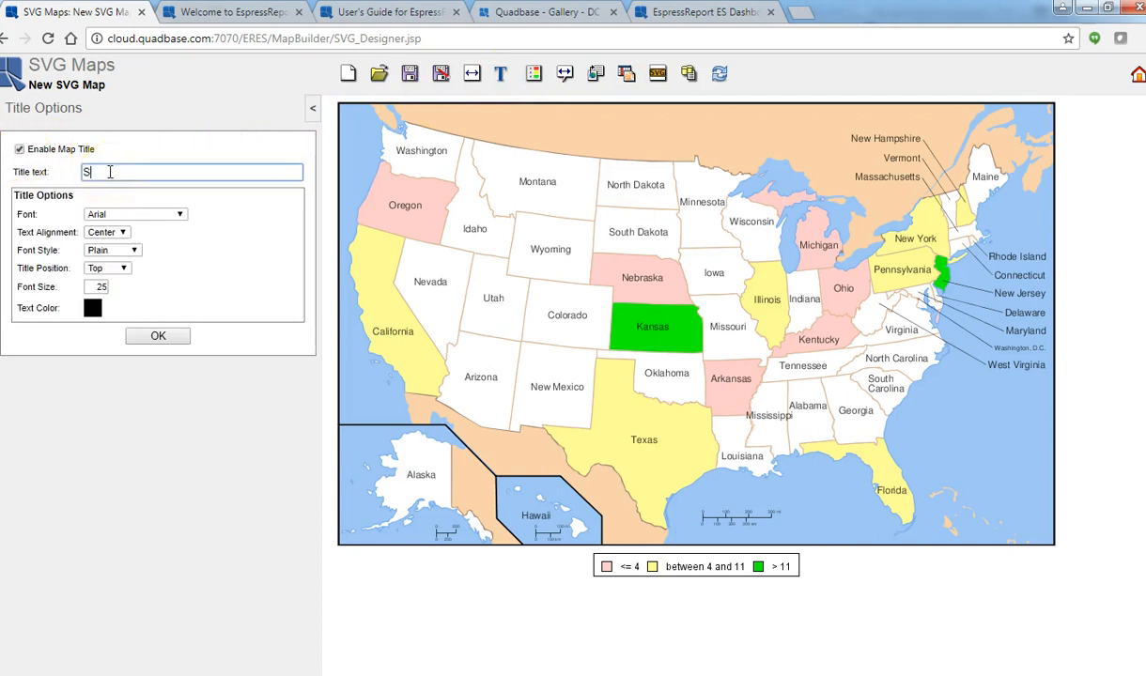
key("BackSpace")
key("BackSpace")
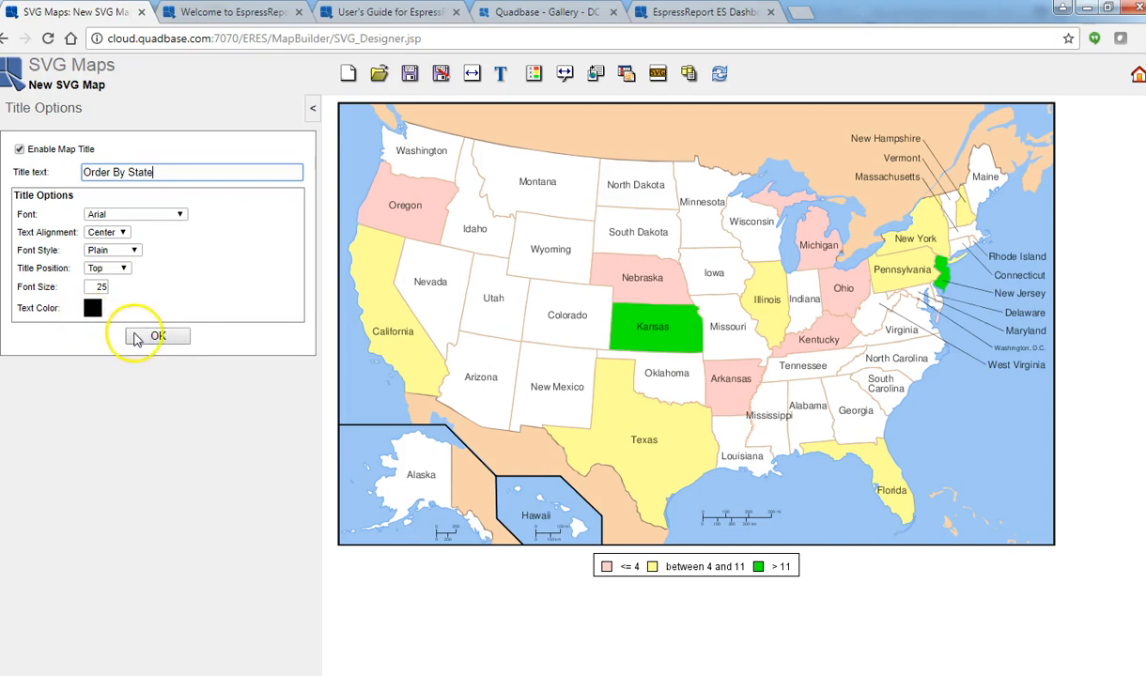
left_click(170, 344)
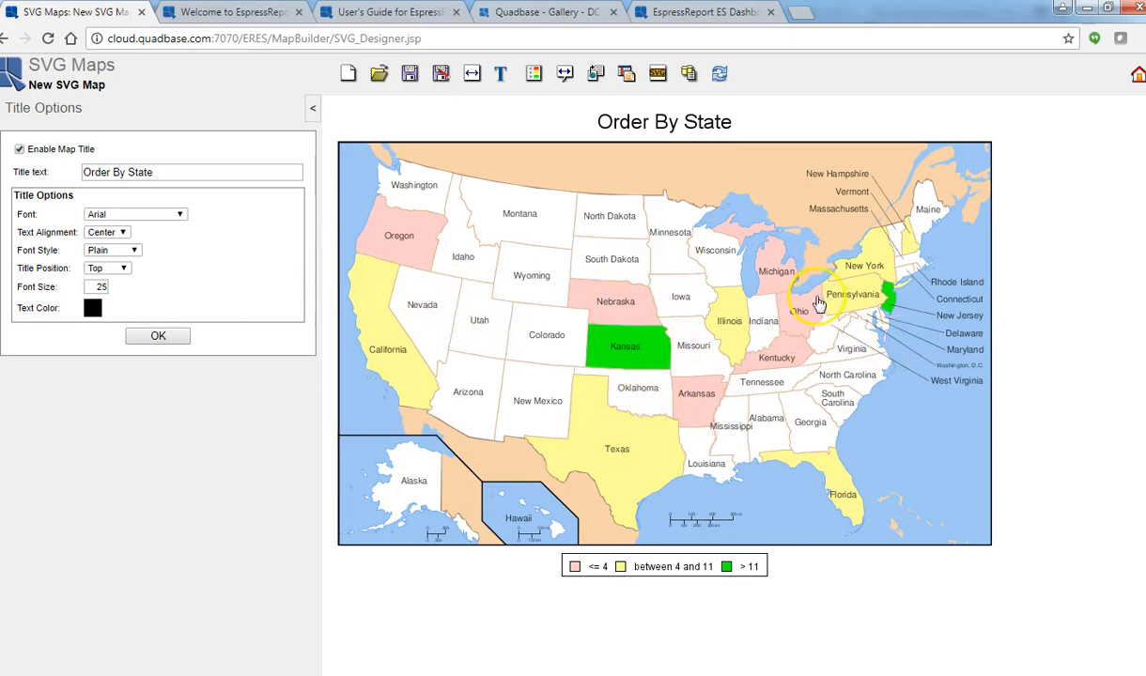
Add the ORDERSCOUNT column to the map tooltips alongside SHIPSTATE.
left_click(564, 76)
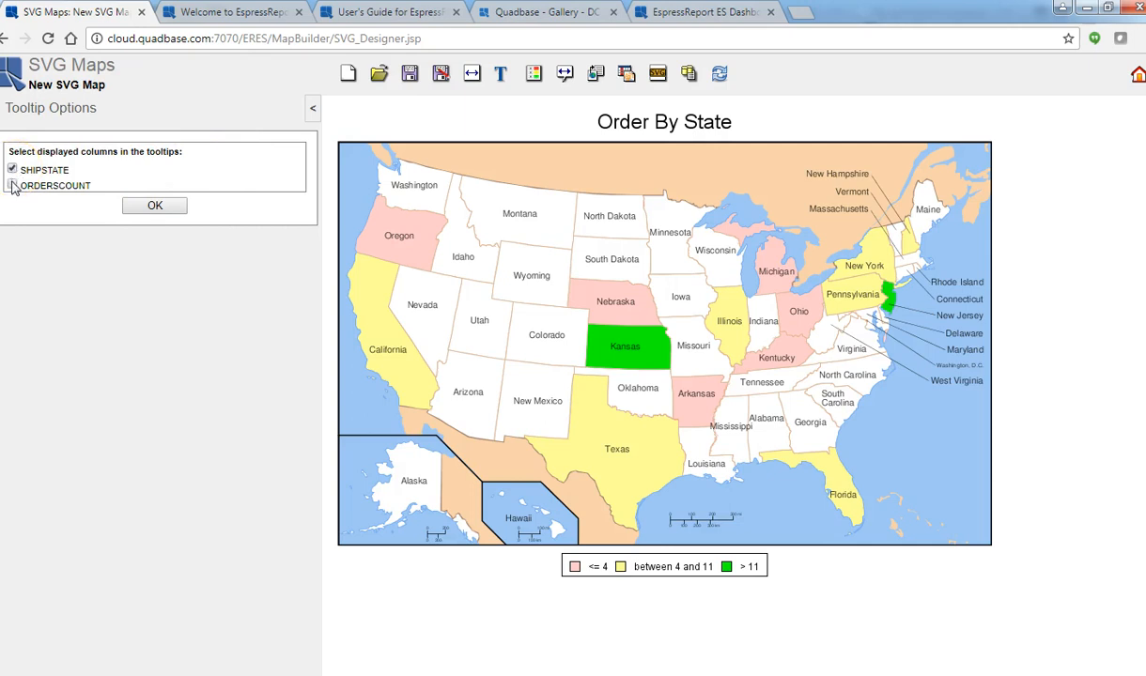
left_click(12, 185)
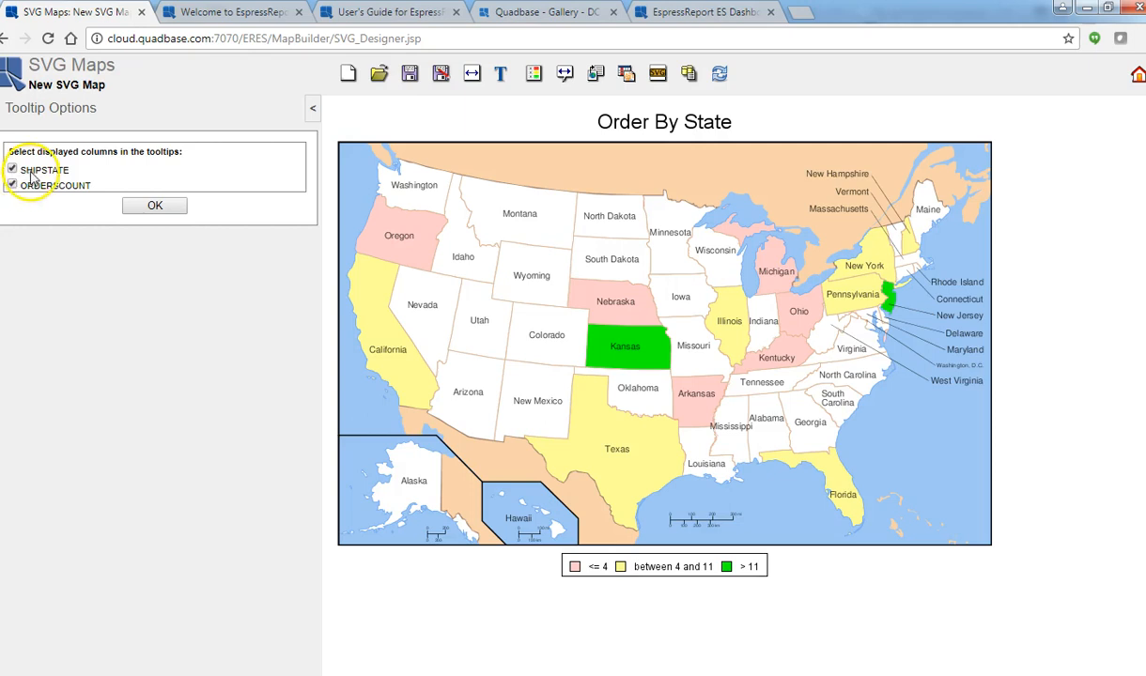
left_click(145, 209)
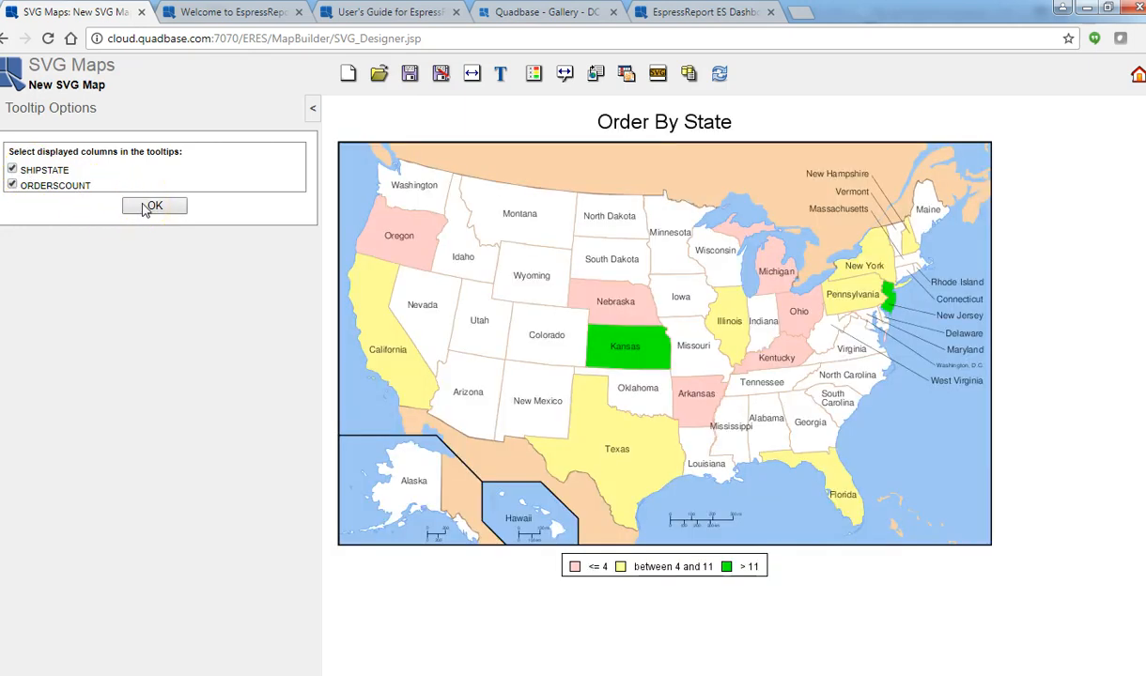
Check the tooltips of Nebraska, Texas, California and New Jersey on the map, and collapse the options pane.
mouse_move(630, 308)
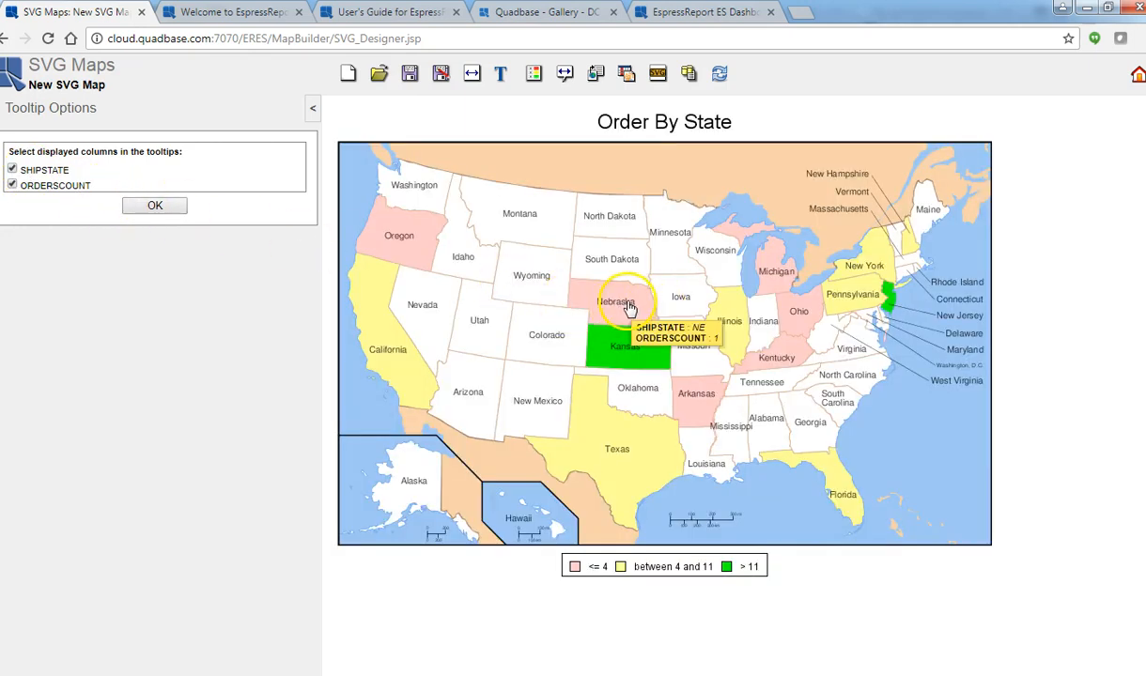
mouse_move(617, 456)
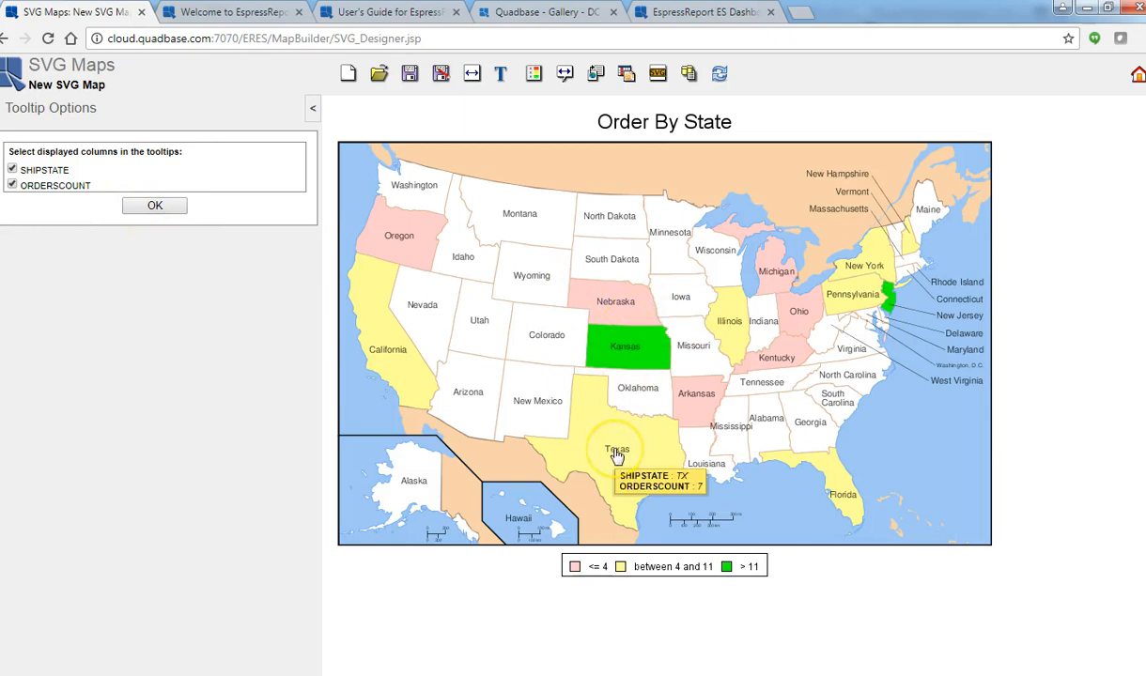
left_click(400, 368)
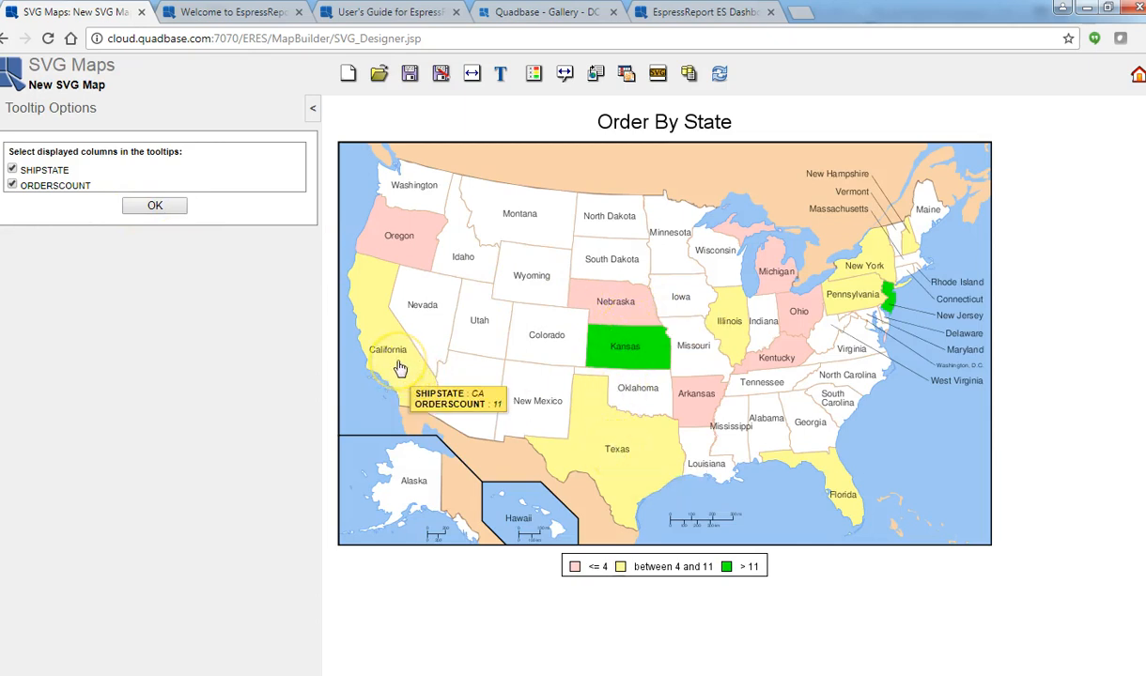
left_click(384, 360)
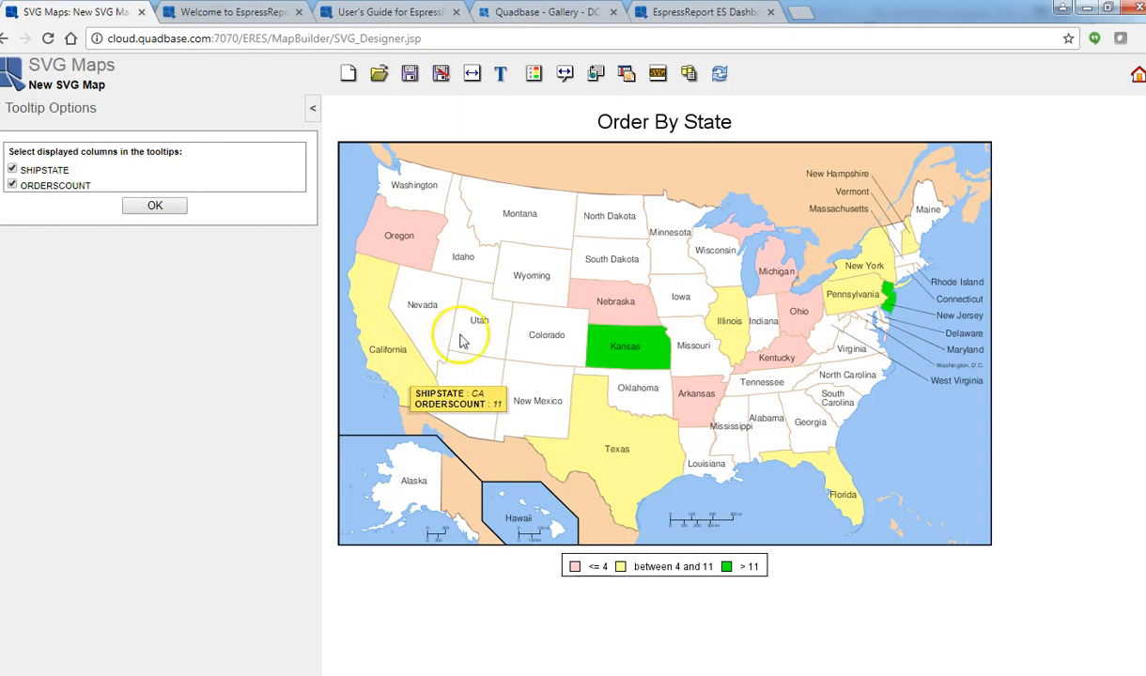
left_click(887, 302)
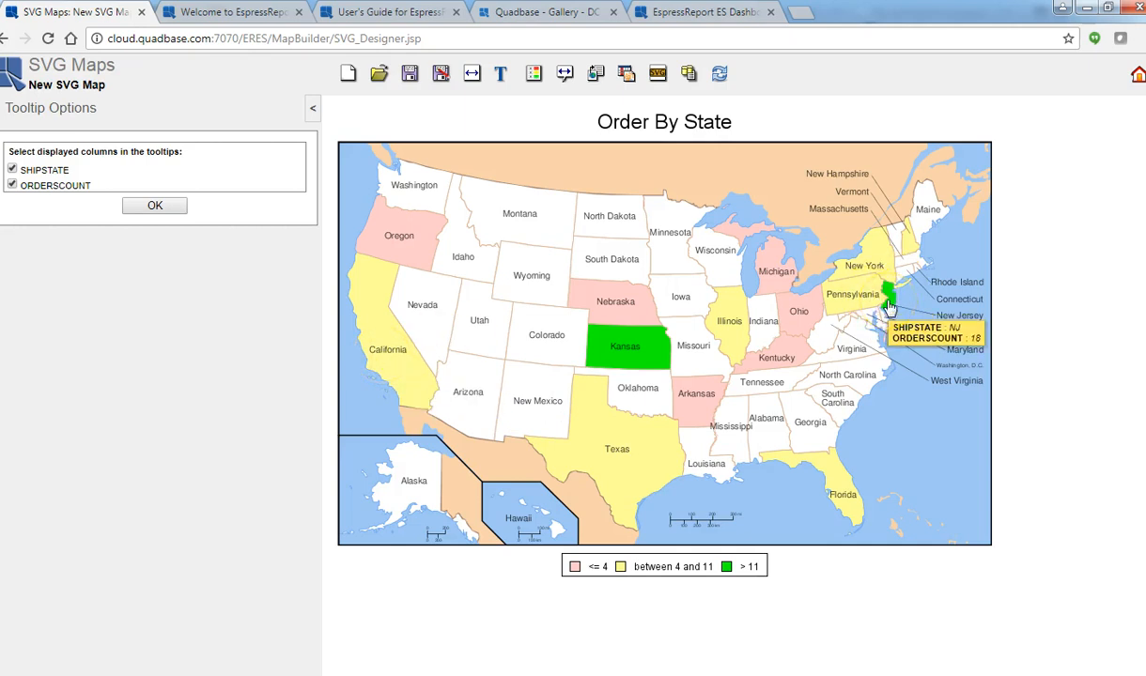
left_click(888, 301)
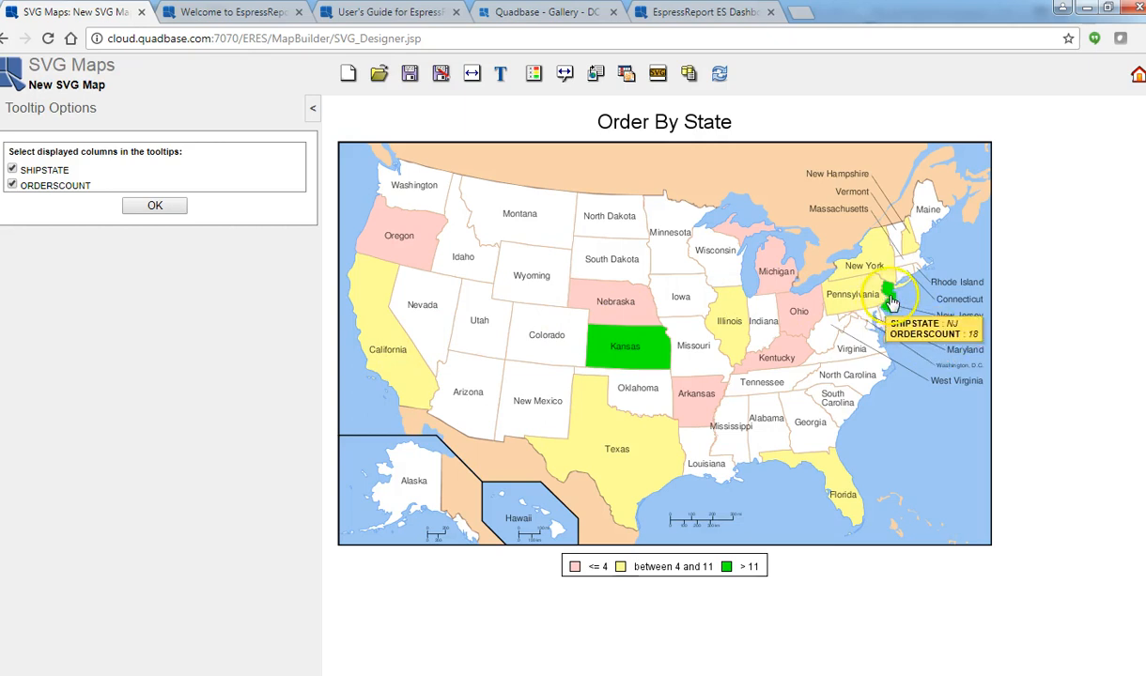
left_click(890, 296)
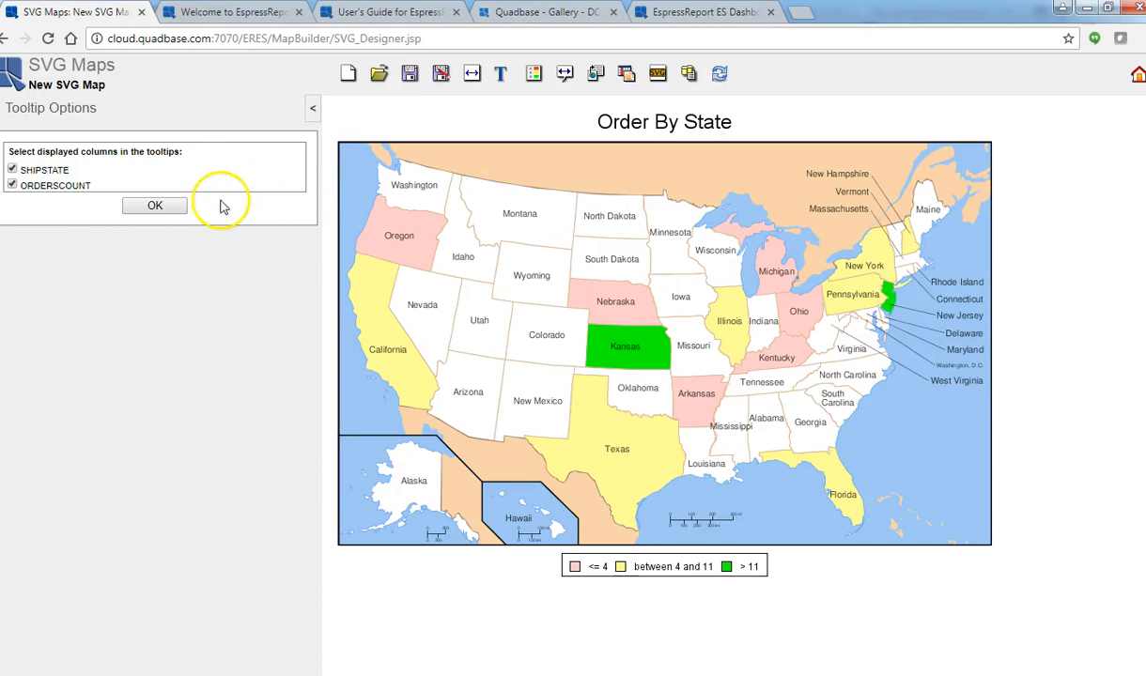
left_click(313, 109)
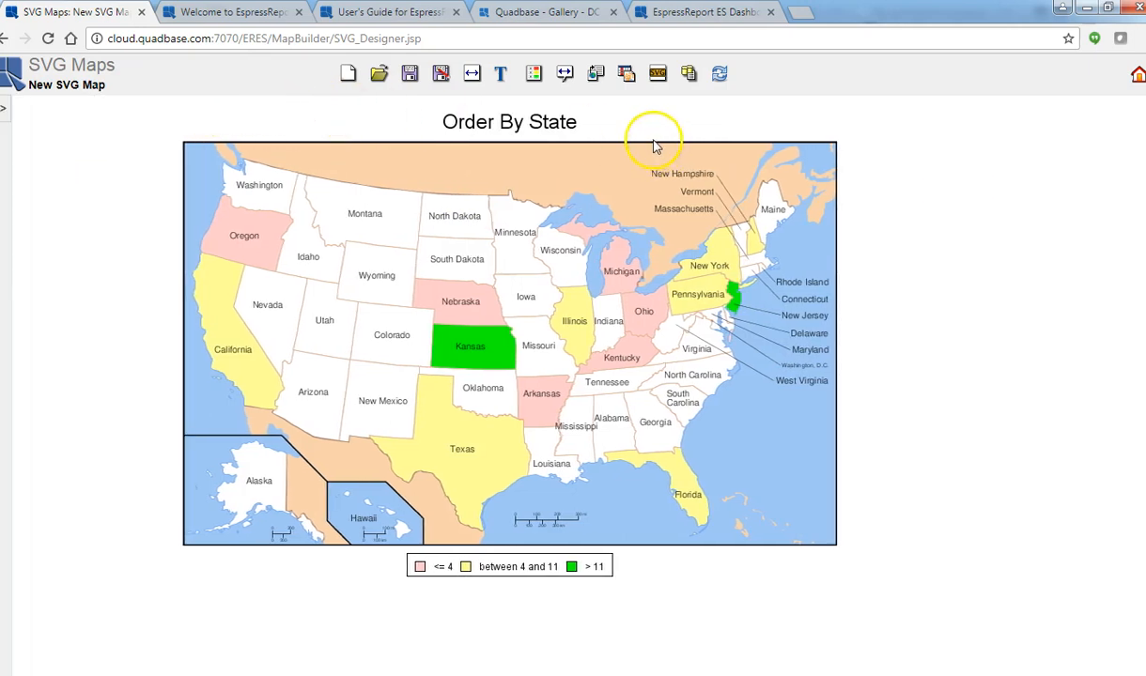
Enable drilldown and select the SVGDrilldown report from Examples > QuickStart > QuickStart Maps as its template.
left_click(596, 75)
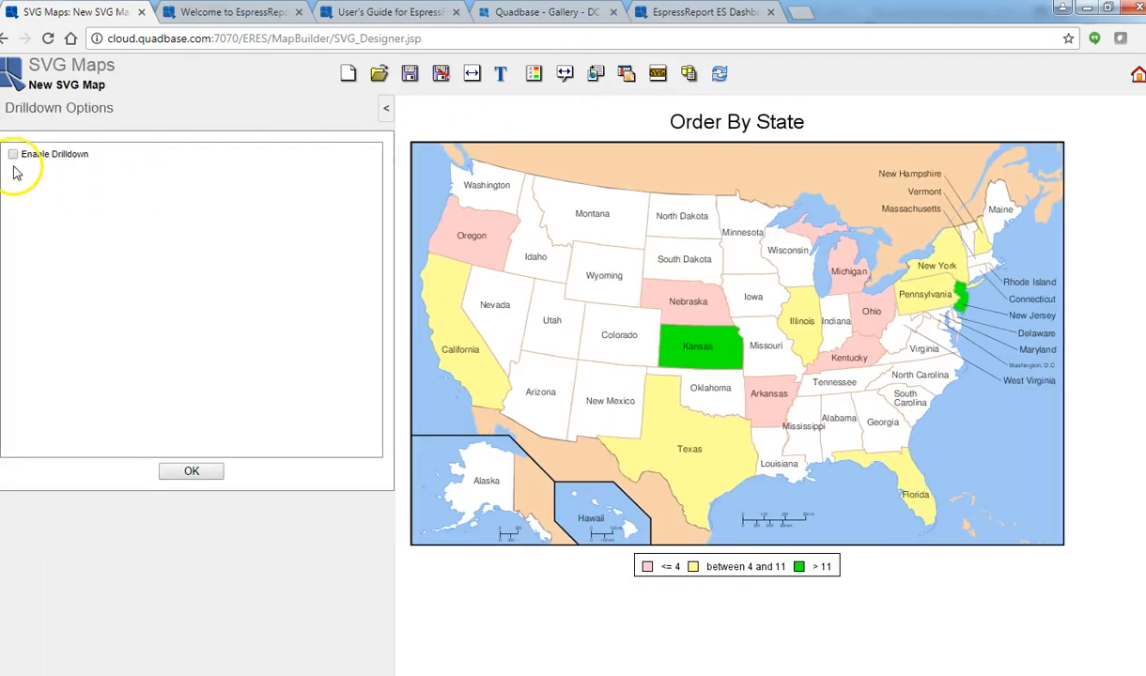
left_click(13, 155)
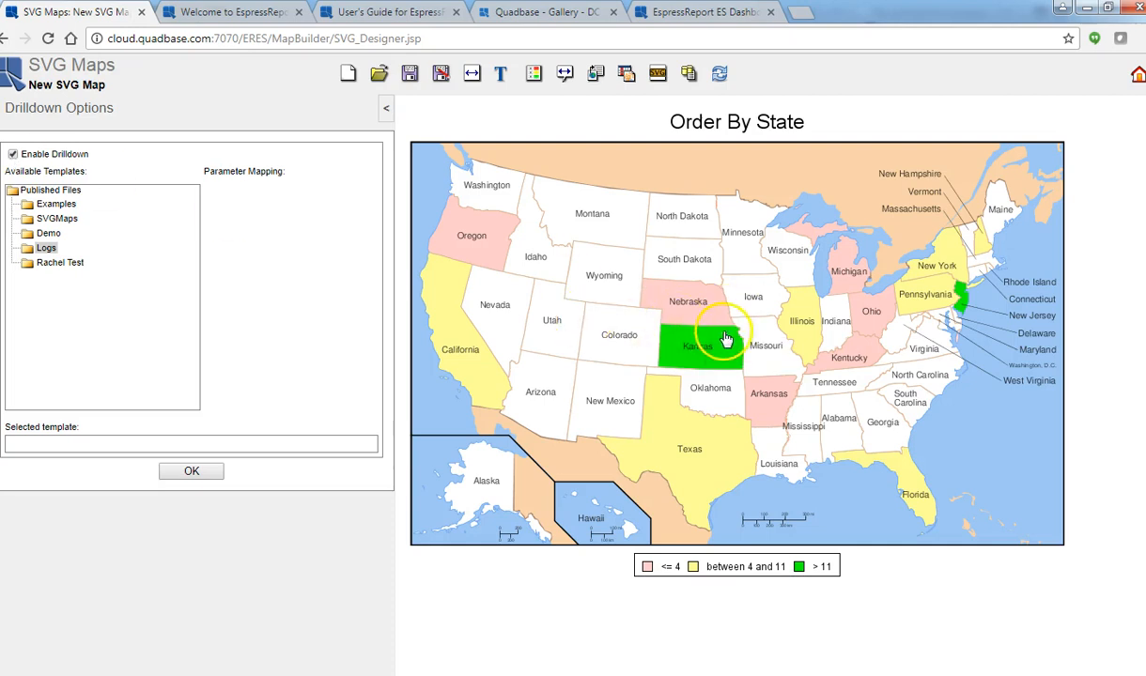
mouse_move(703, 343)
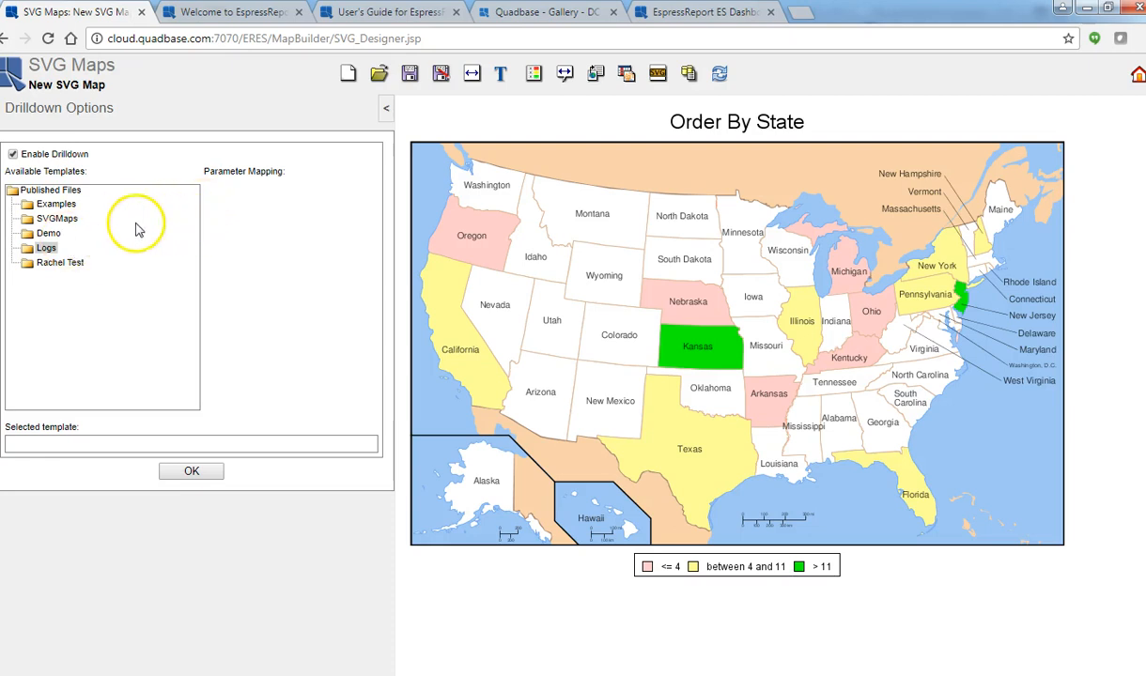
left_click(48, 206)
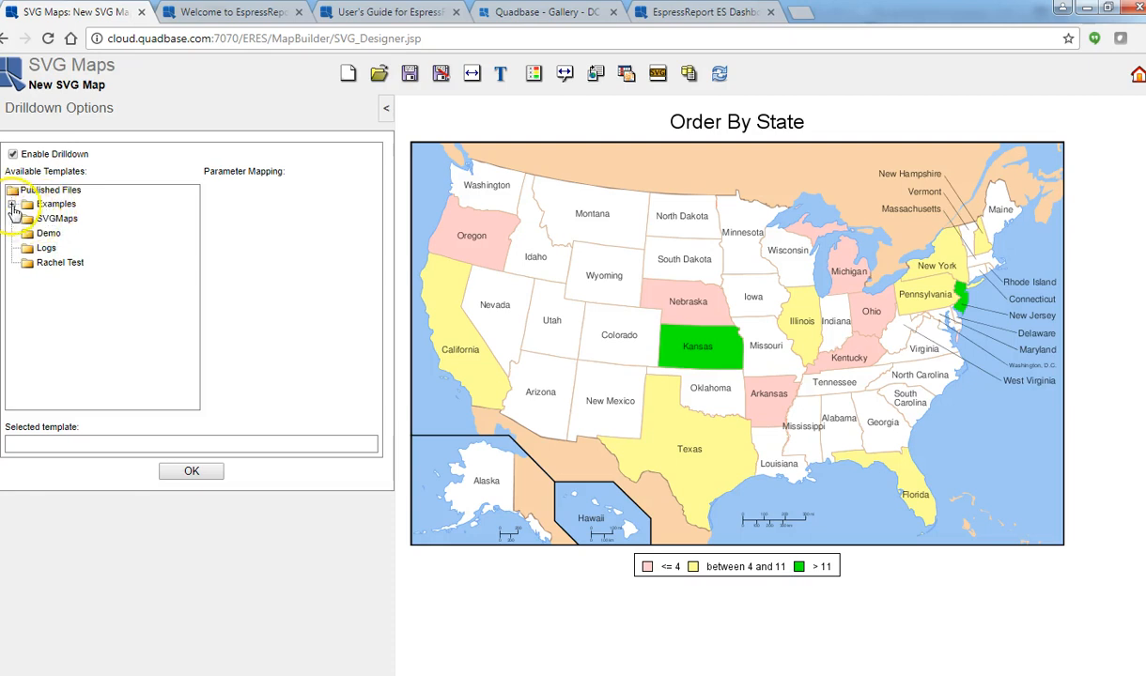
left_click(11, 204)
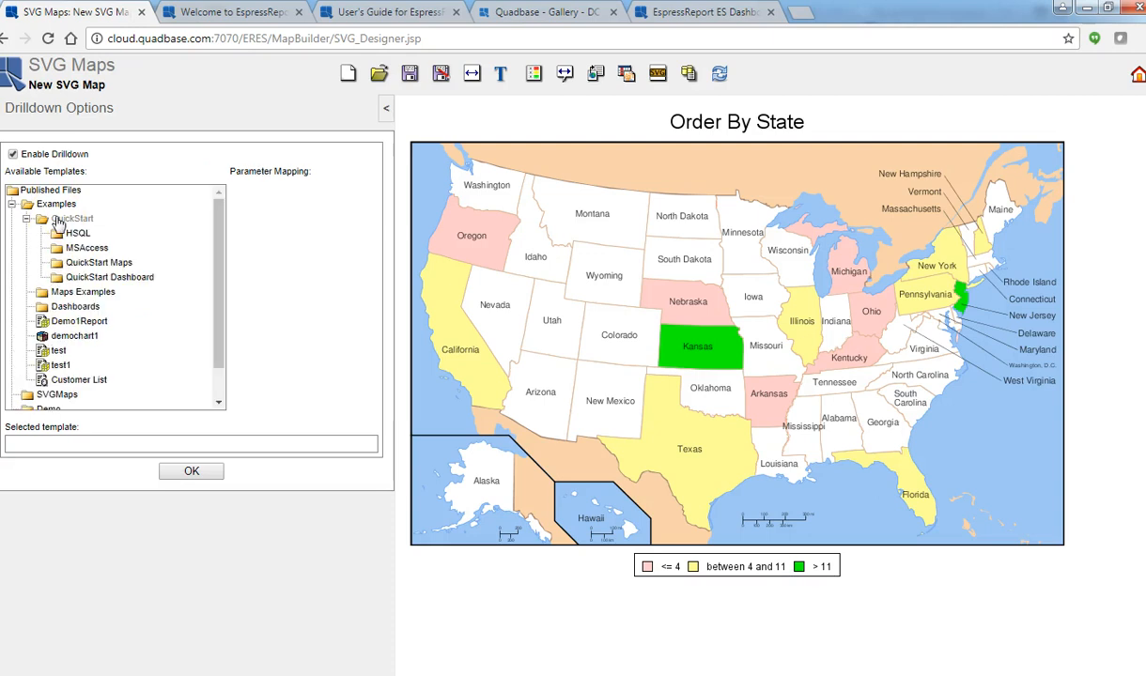
left_click(96, 264)
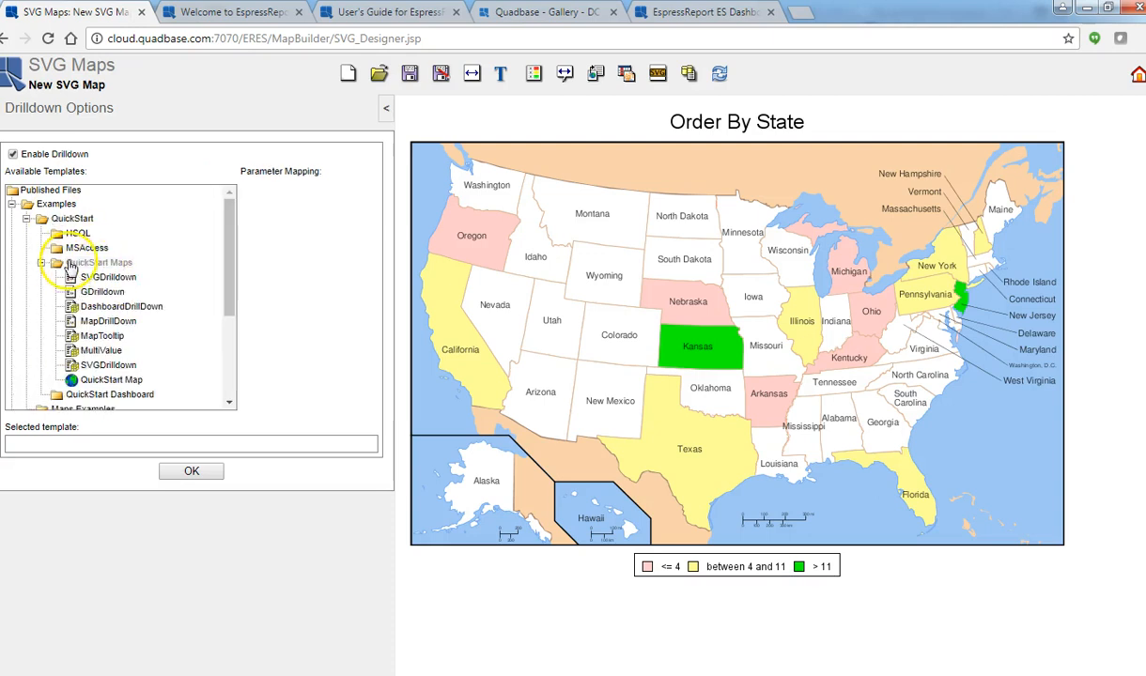
left_click(105, 278)
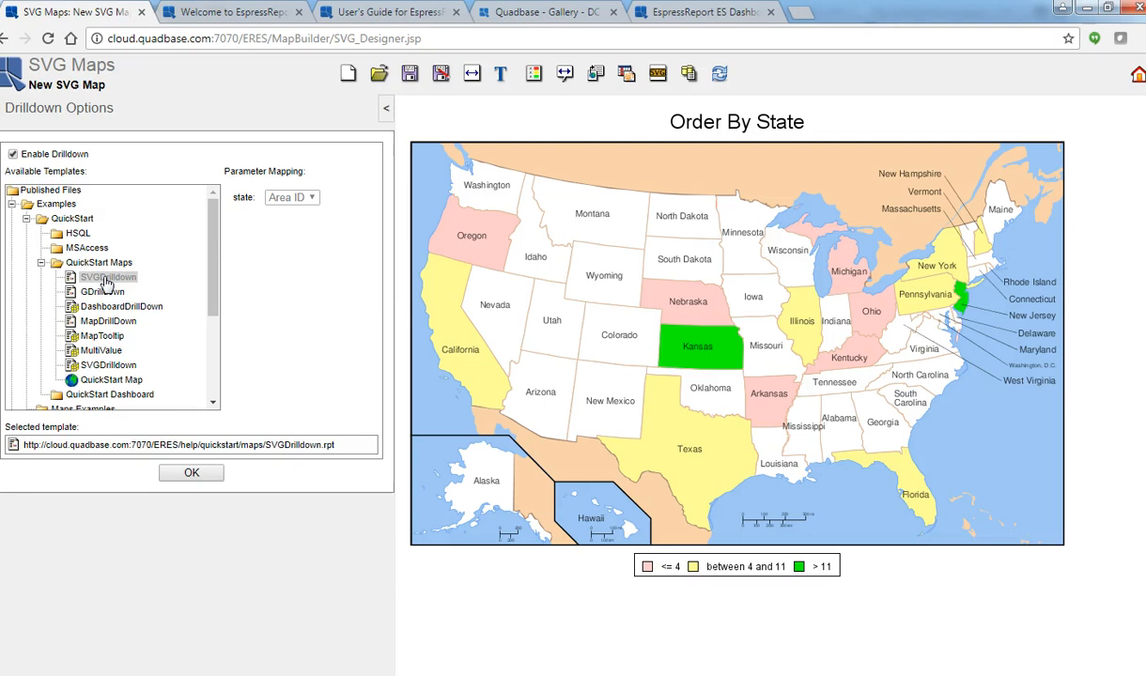
Apply the drilldown options to the map.
left_click(188, 474)
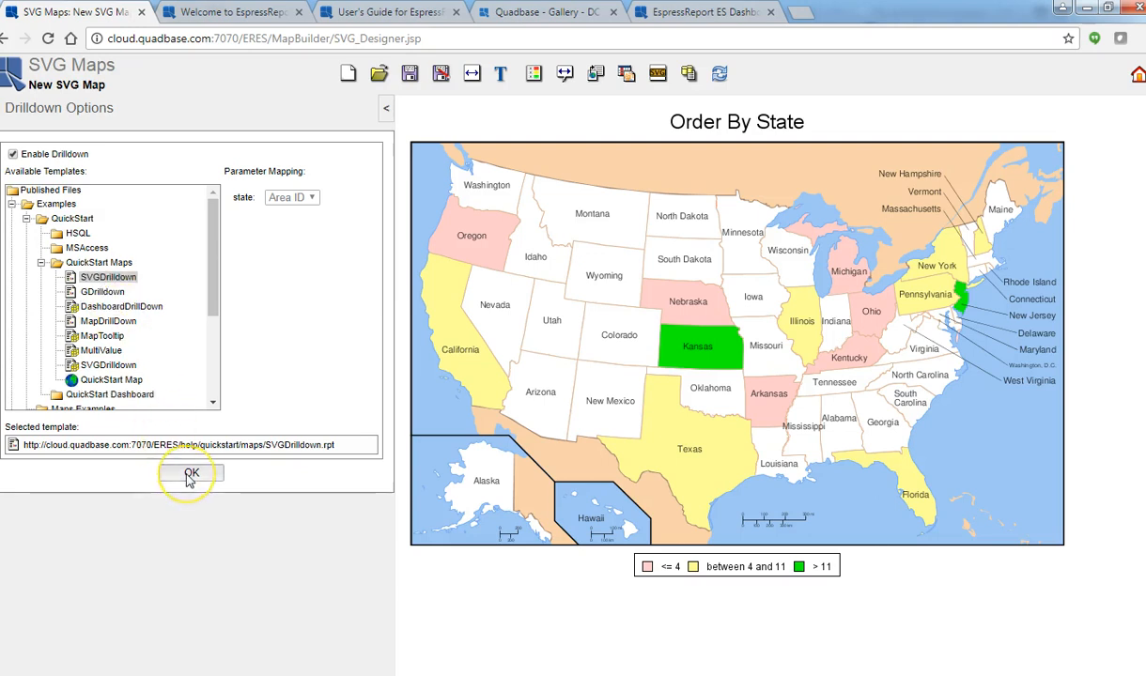
left_click(538, 350)
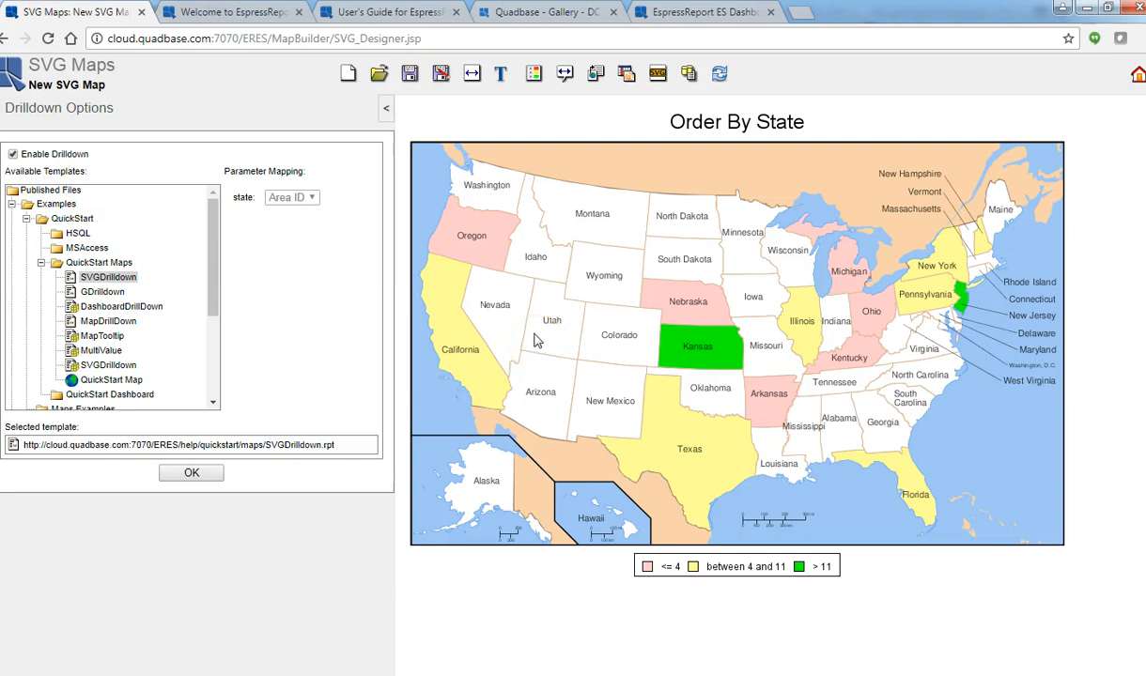
left_click(519, 340)
left_click(468, 360)
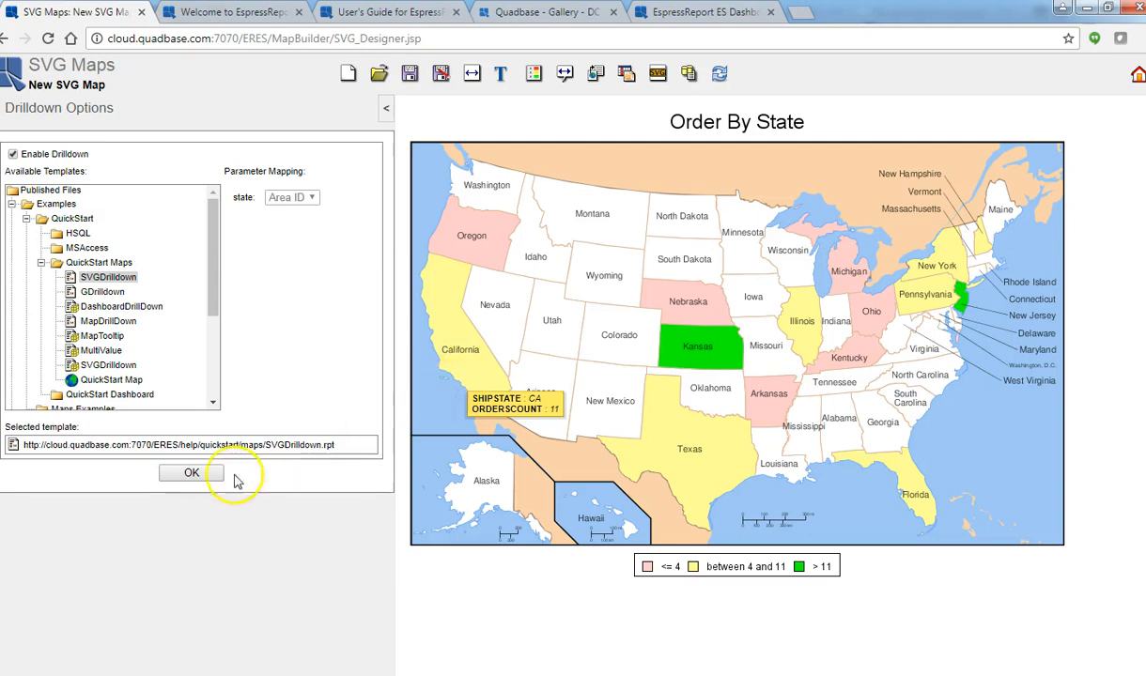
left_click(192, 473)
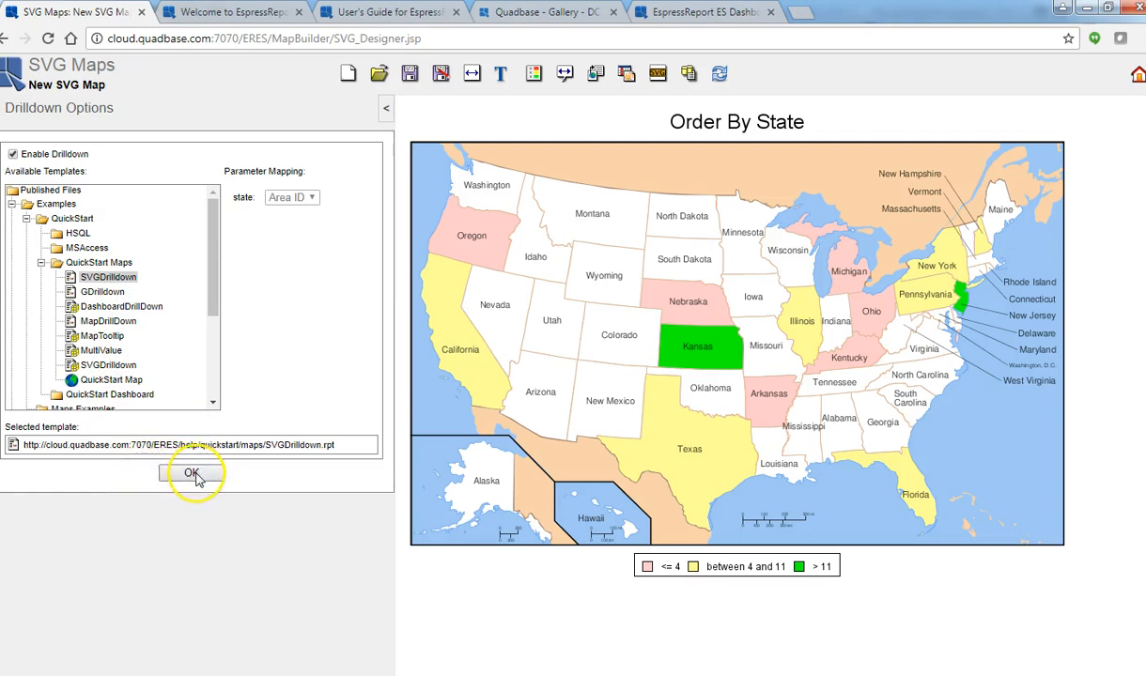
left_click(193, 475)
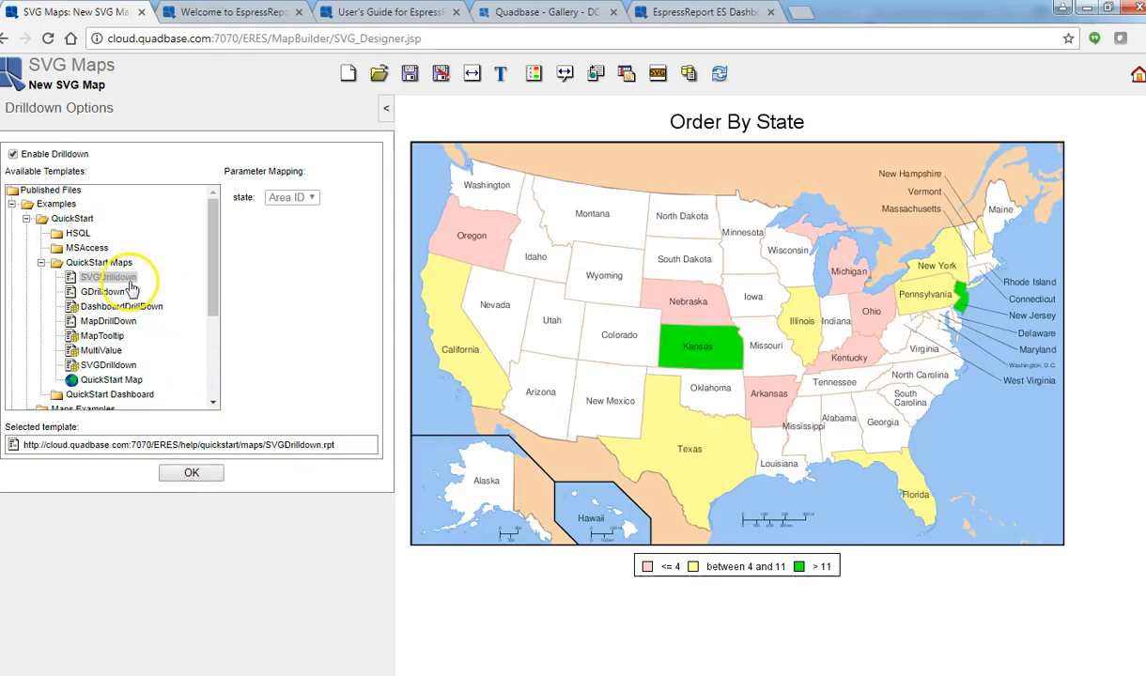
left_click(192, 475)
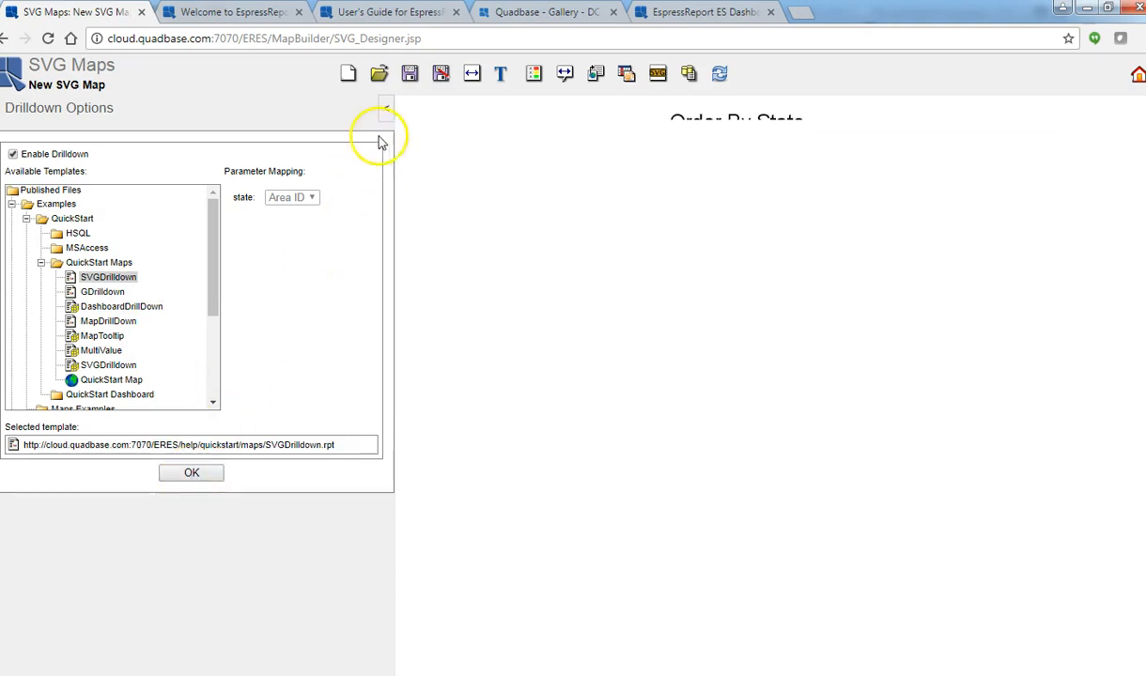
Collapse the options pane and test the drilldown by opening the order report for Nebraska from the map.
left_click(386, 109)
mouse_move(462, 312)
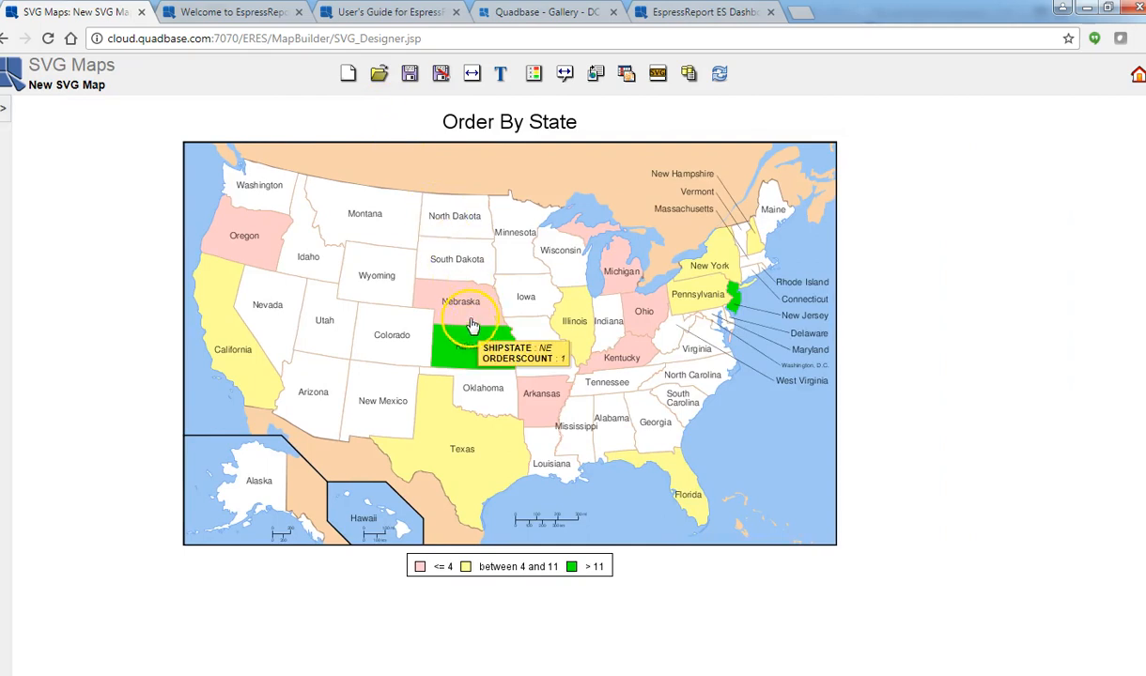
left_click(462, 312)
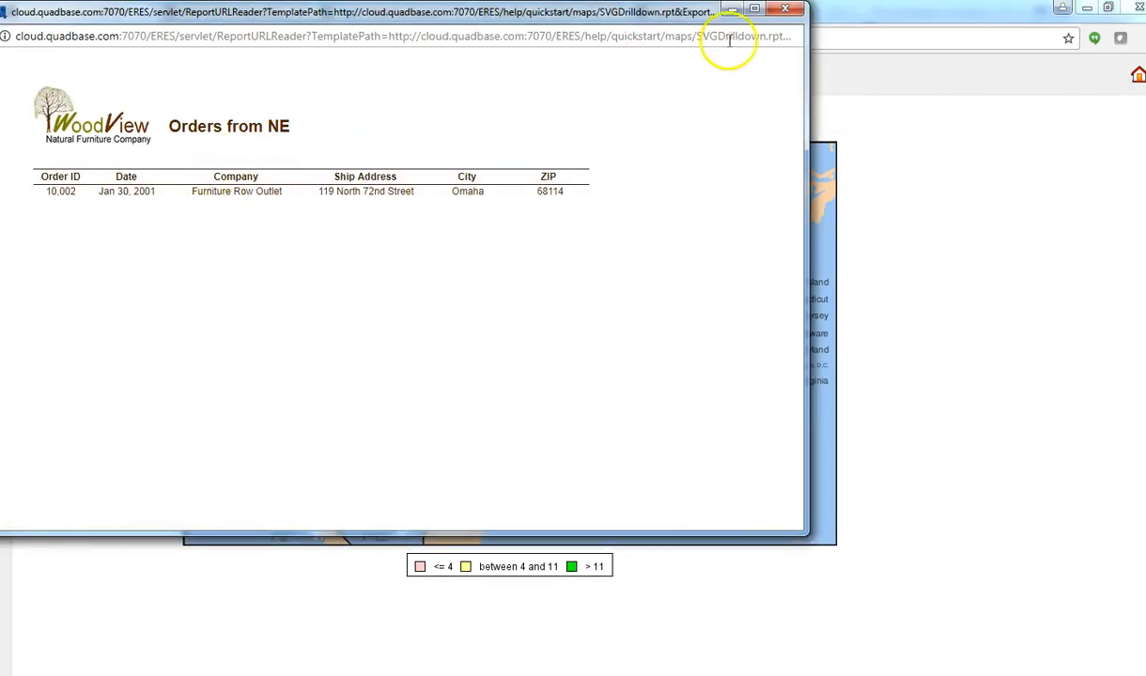
Test the map's drilldown by opening and closing the order reports for California and New Jersey.
left_click(785, 9)
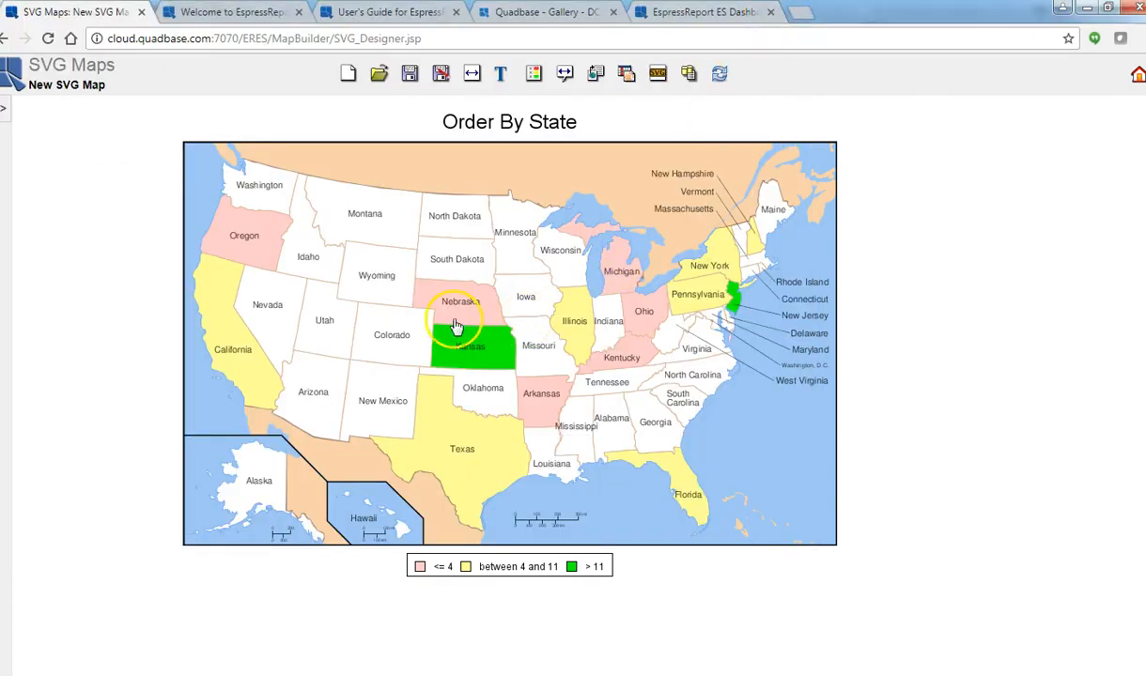
left_click(226, 353)
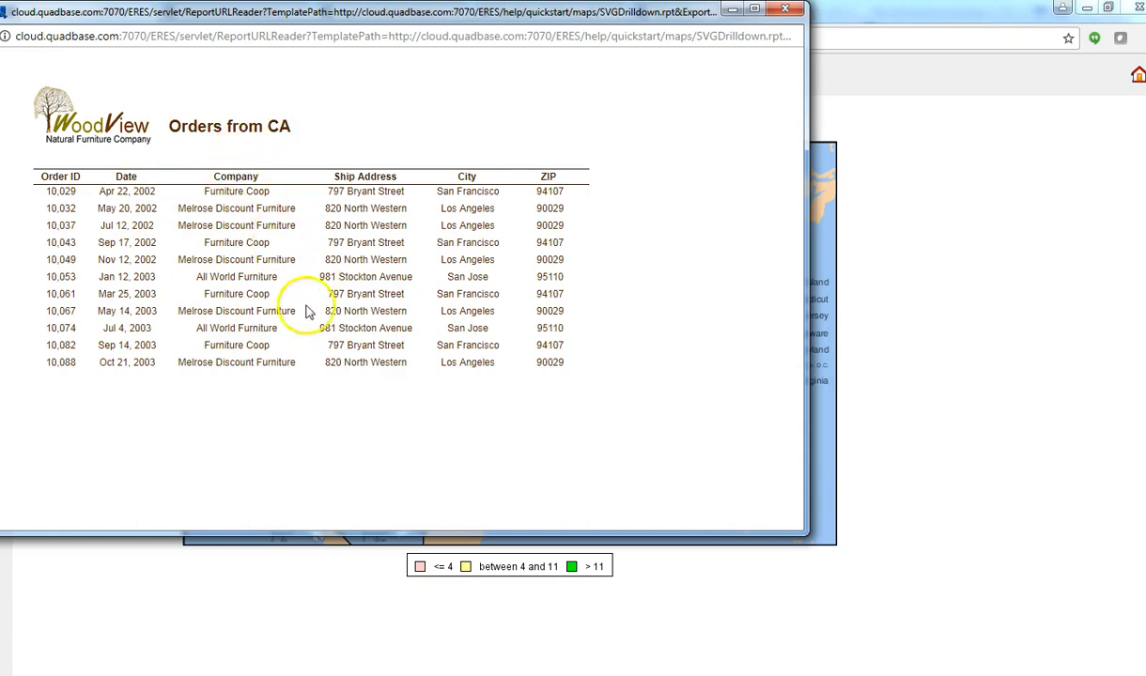
left_click(793, 11)
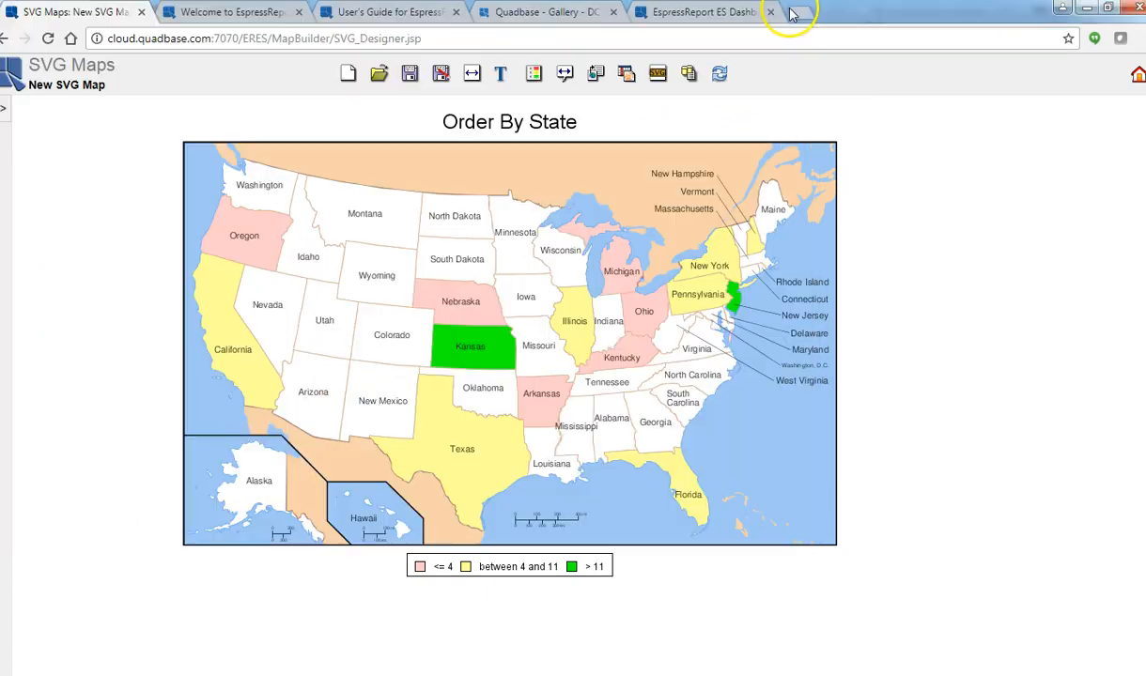
left_click(737, 303)
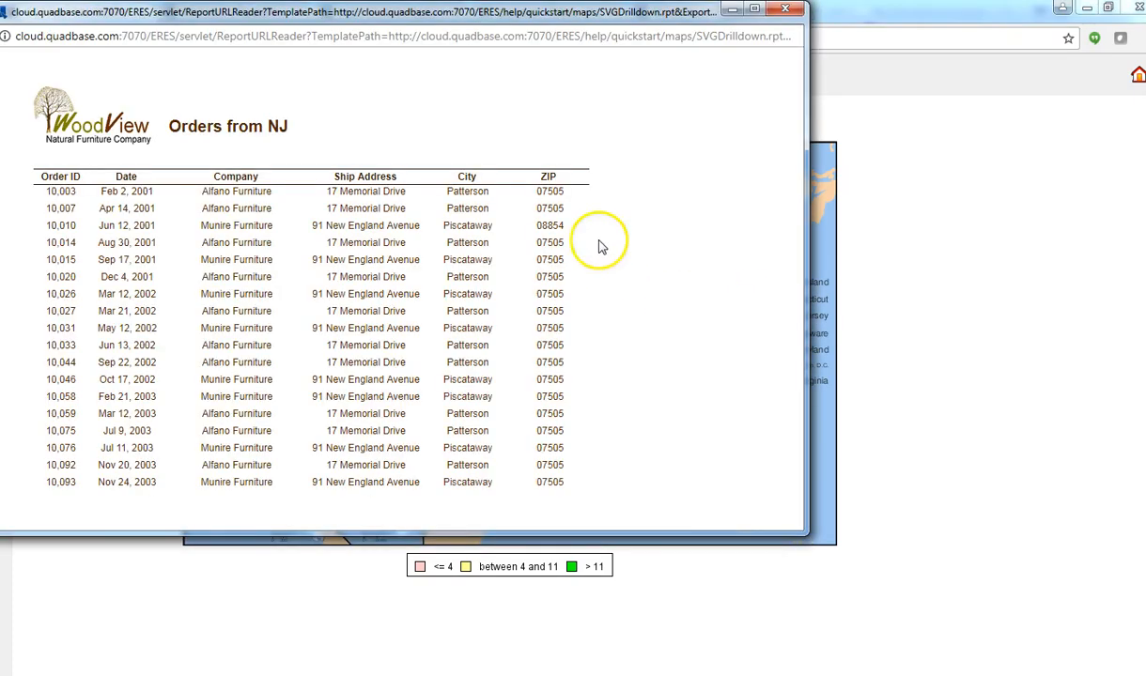
left_click(787, 11)
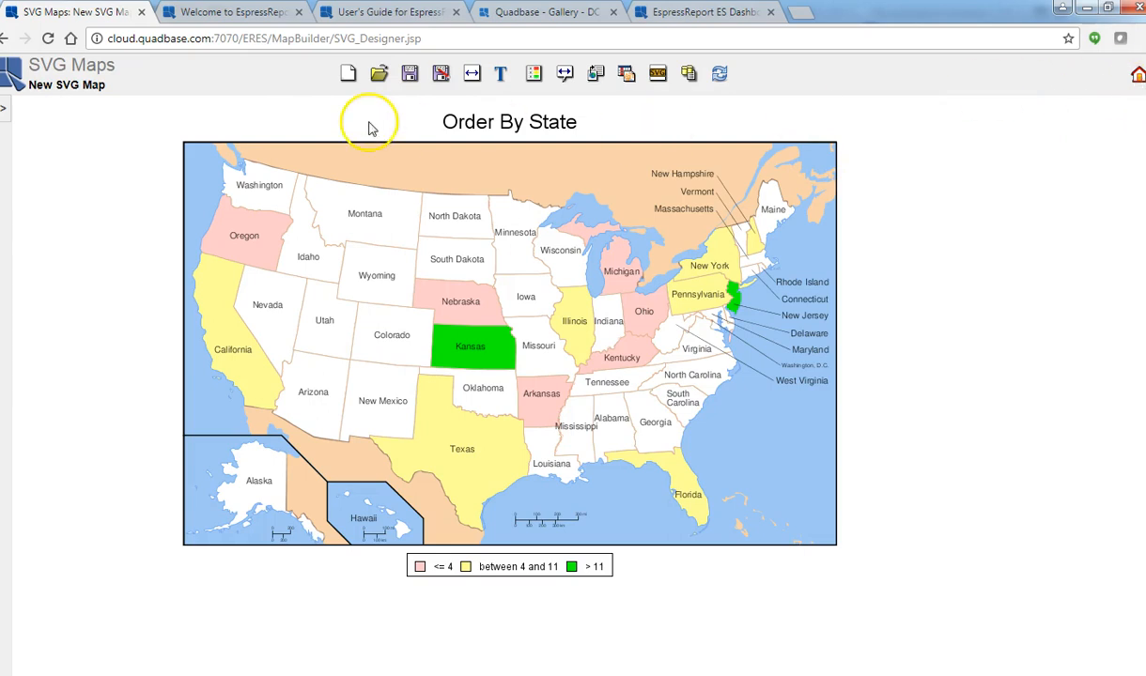
left_click(409, 75)
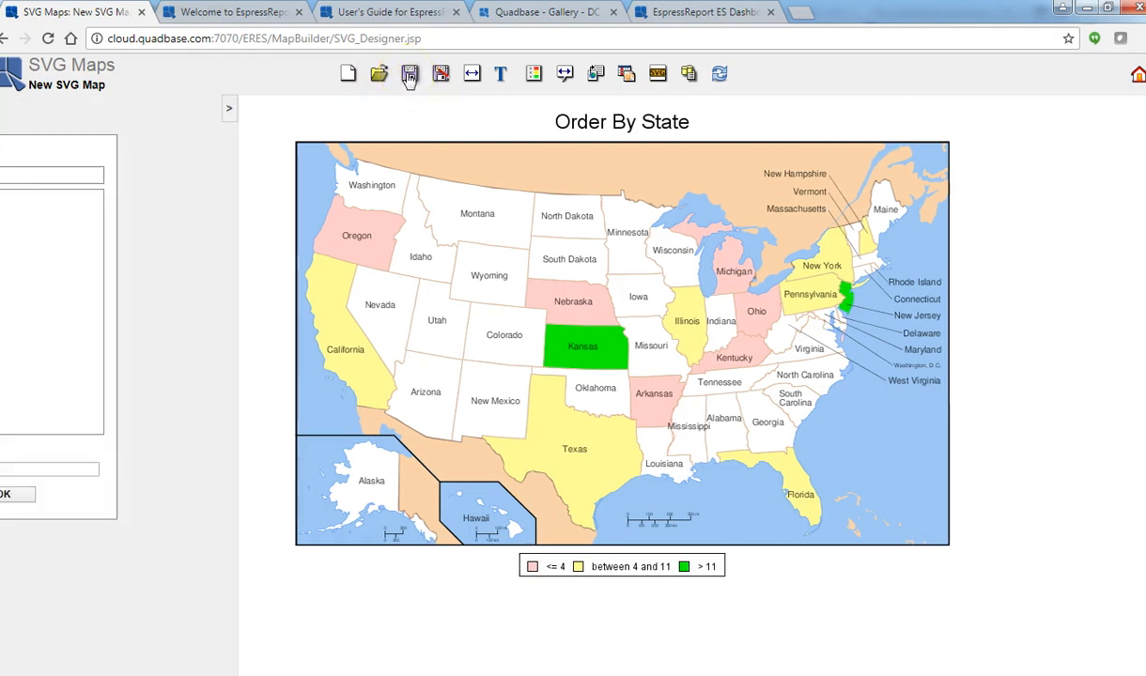
left_click(60, 209)
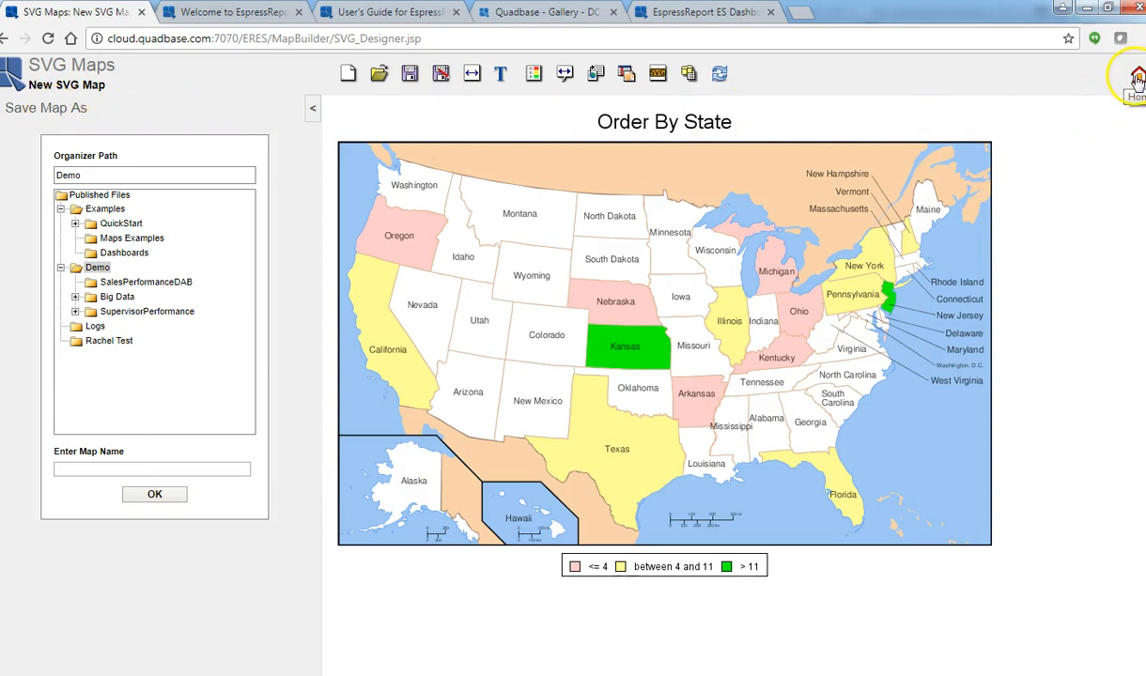
mouse_move(747, 350)
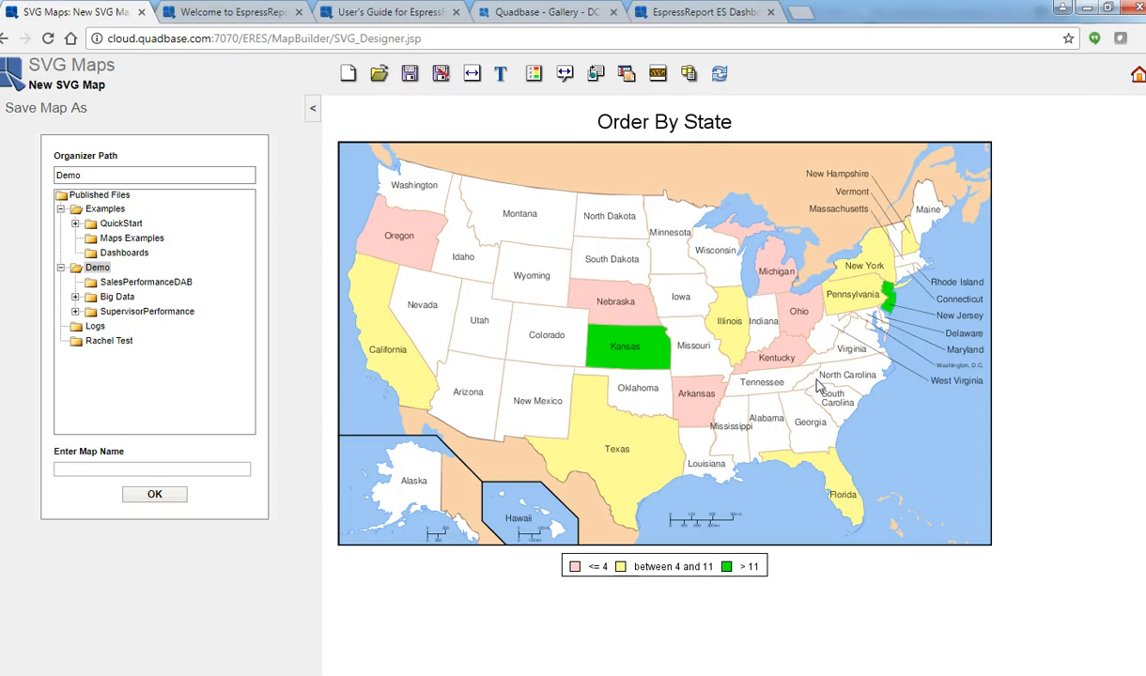
left_click(826, 222)
Leave the SVG map designer for the home page without saving the map.
left_click(1138, 77)
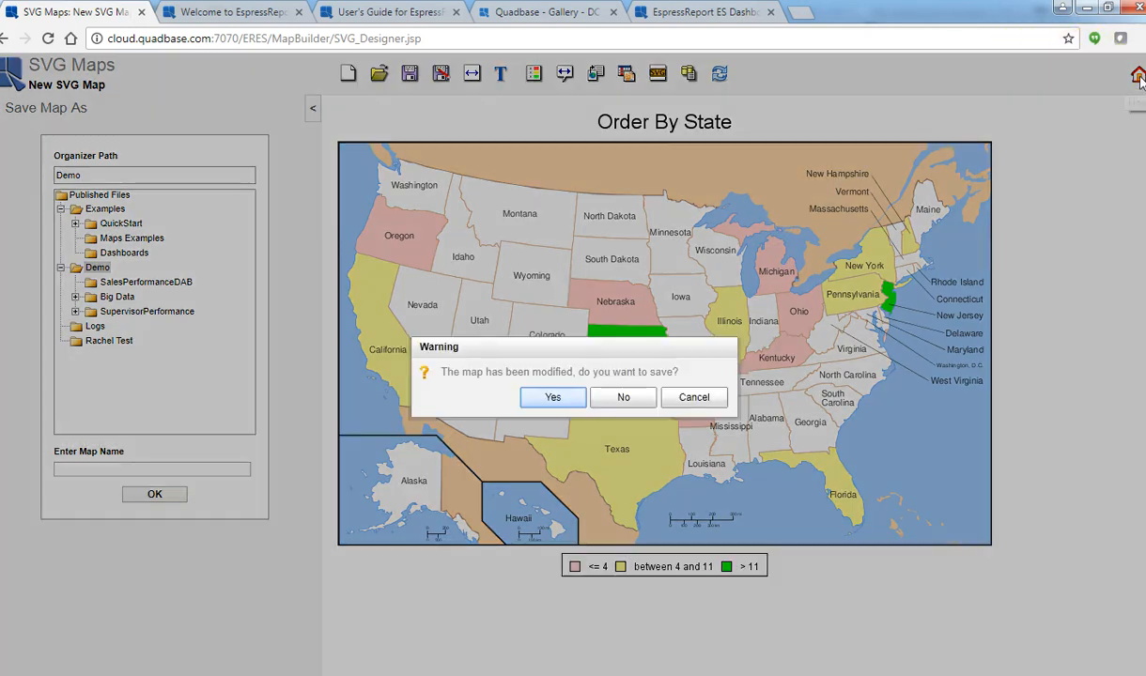
left_click(645, 401)
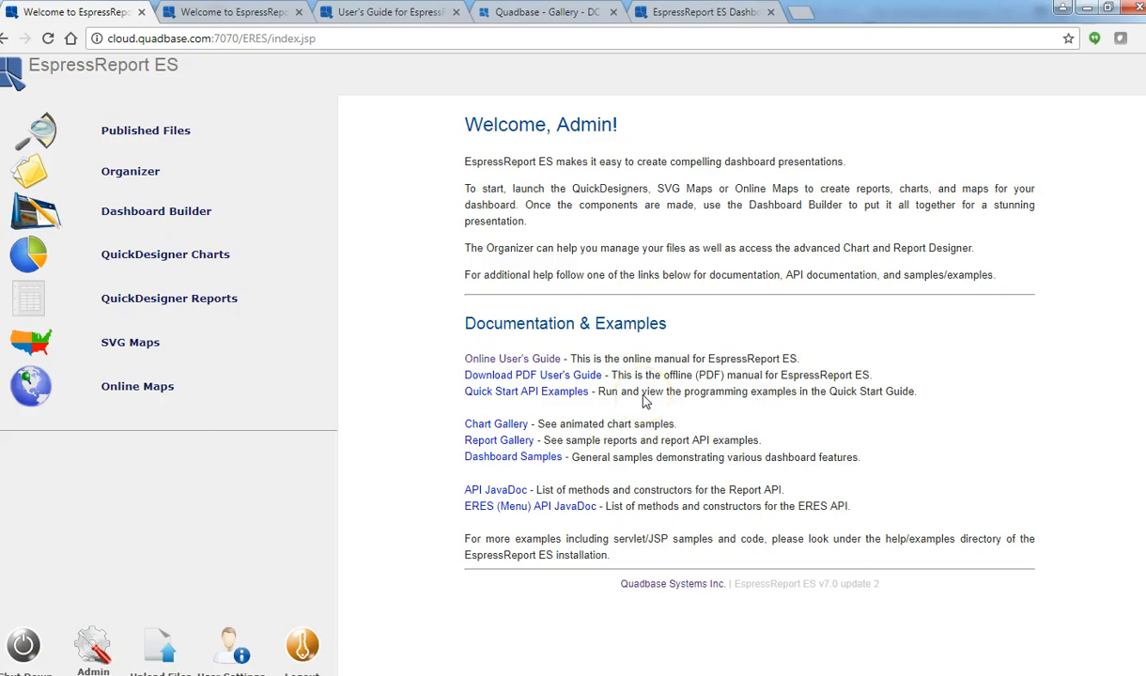
Switch to the live Rack Temperature Monitoring dashboard and check the details of APC Racks 12, 5, 9 and 20.
left_click(554, 13)
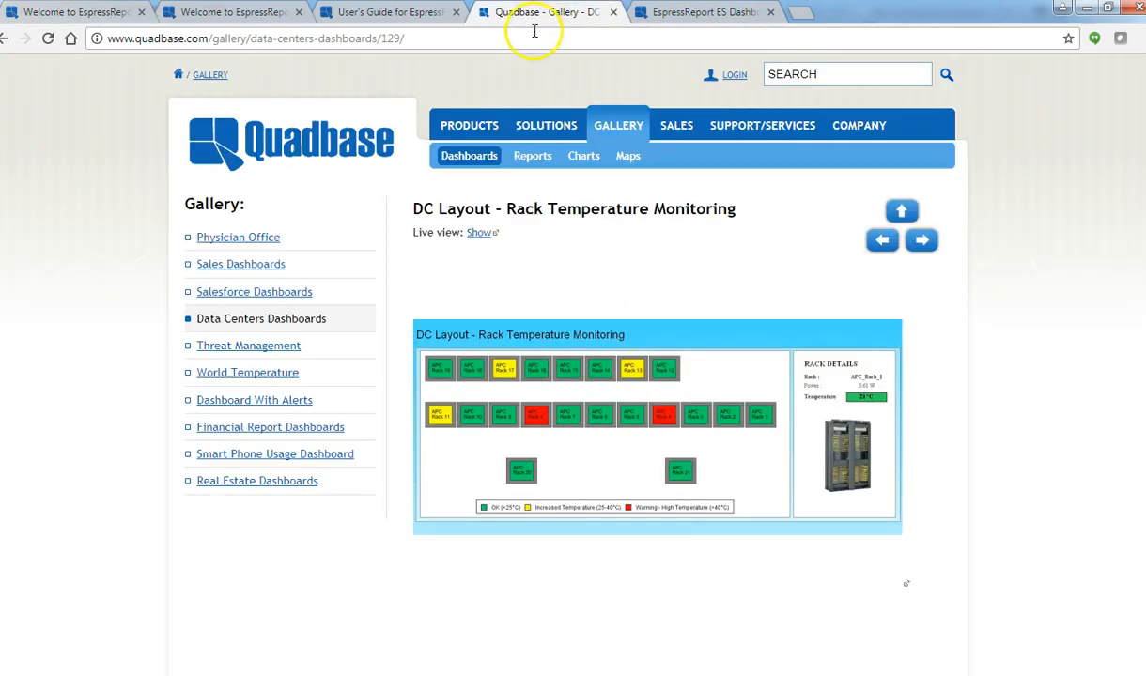
left_click(346, 13)
left_click(683, 12)
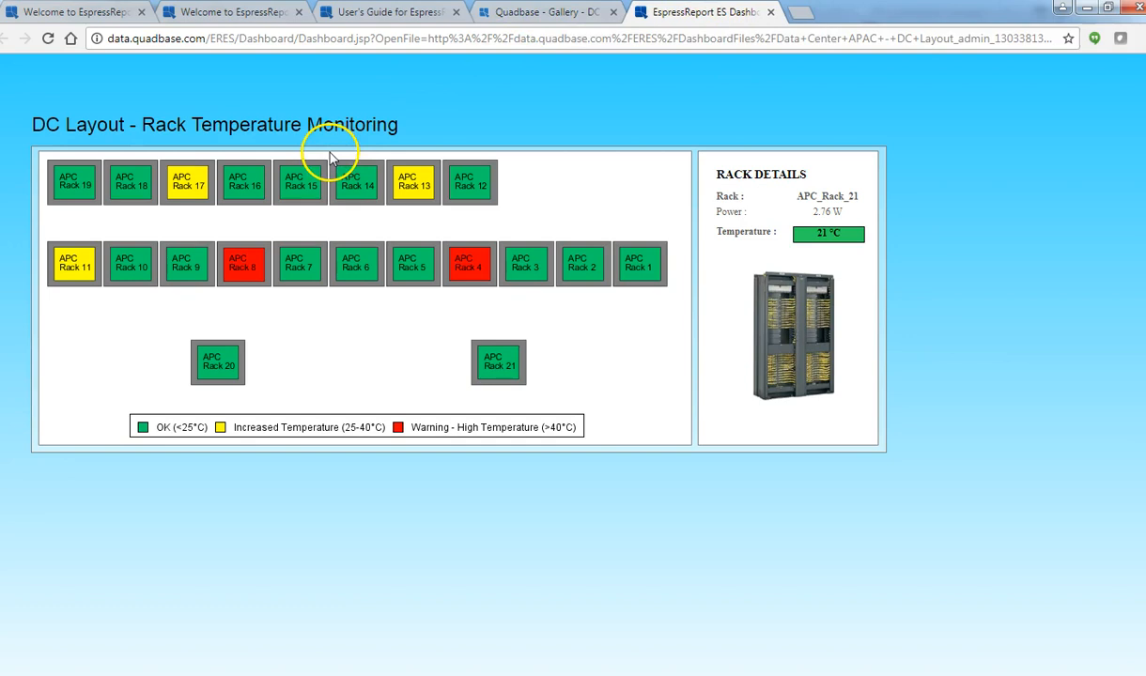
left_click(468, 189)
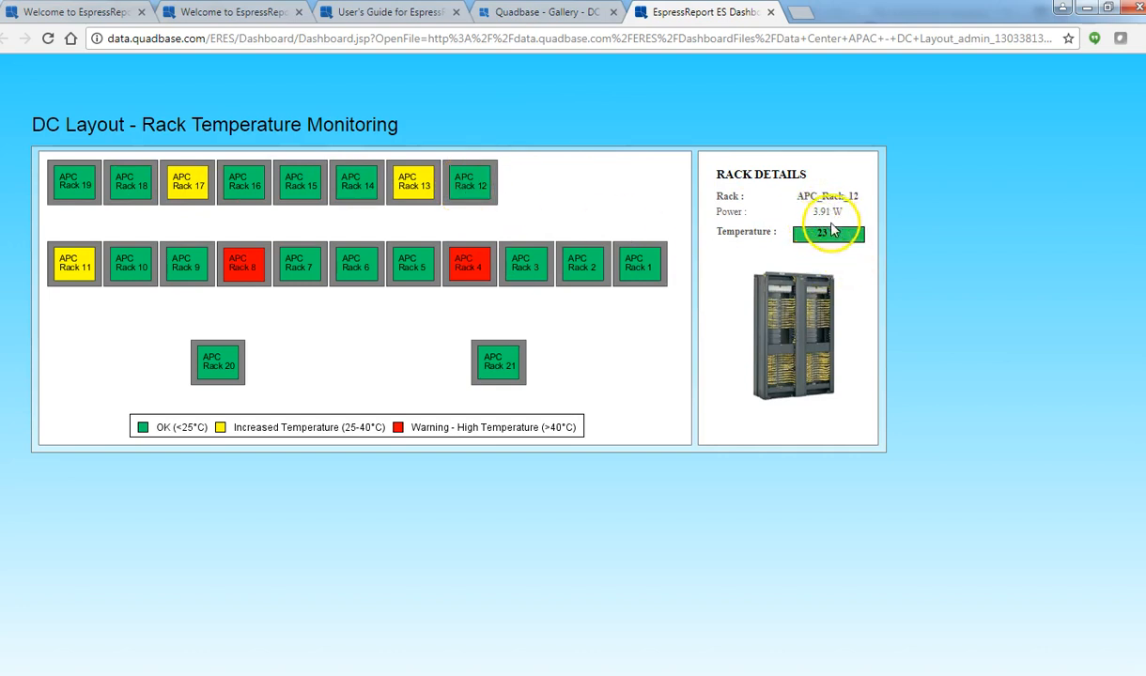
left_click(422, 264)
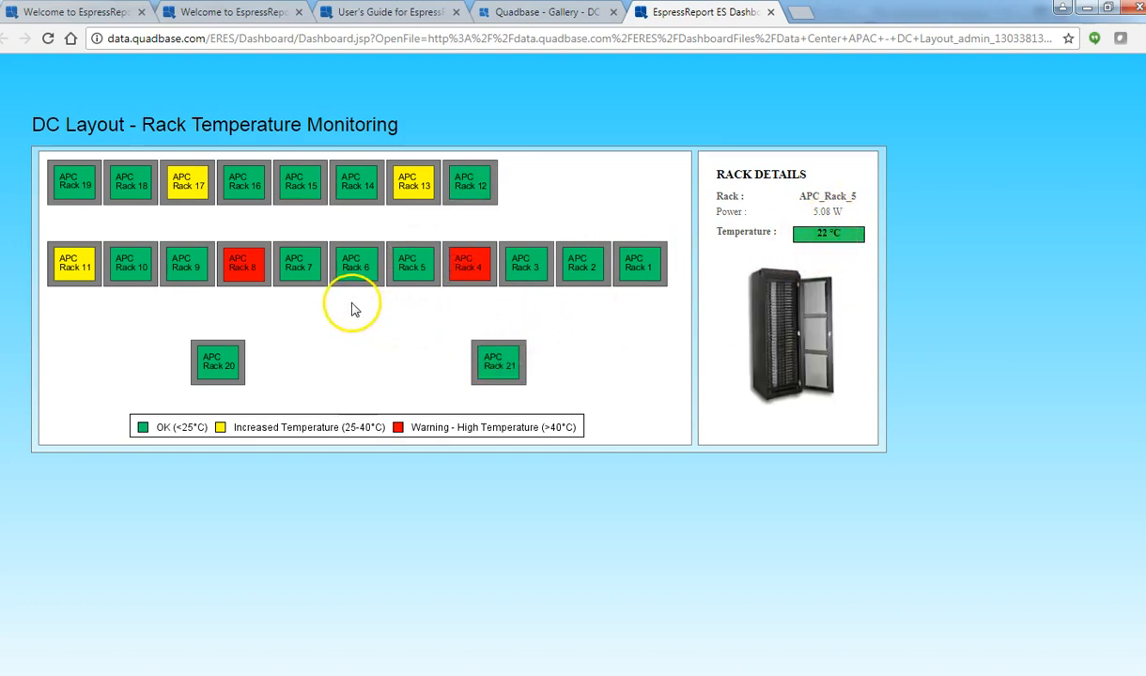
left_click(180, 268)
left_click(219, 366)
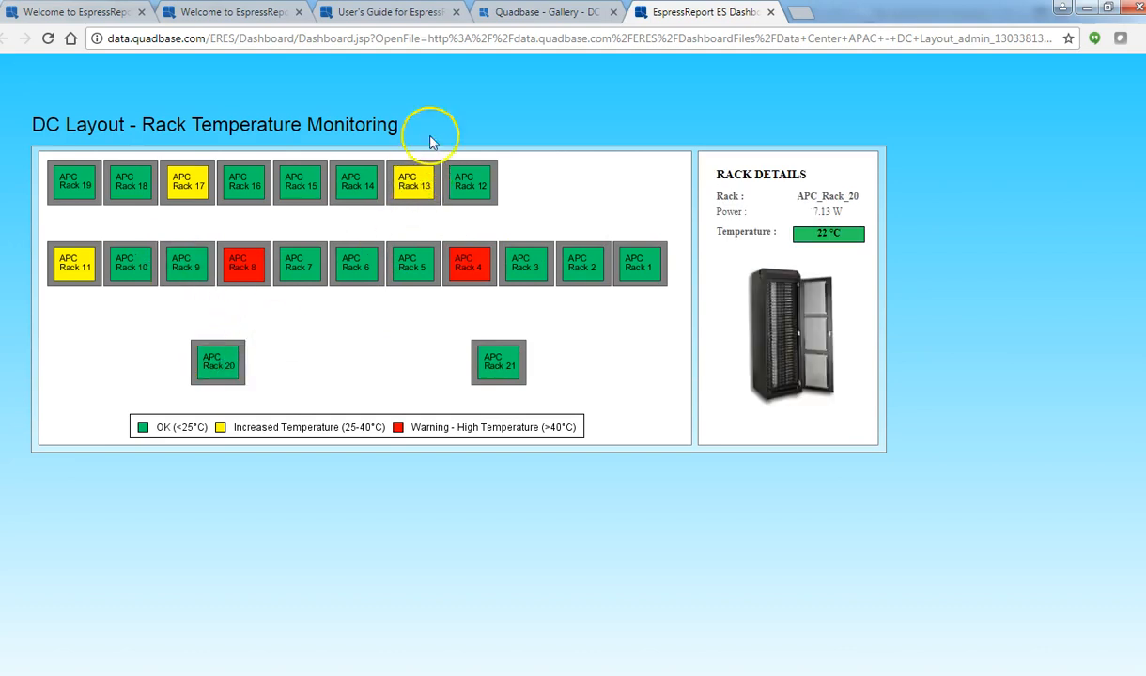
Open the live view of the Seating Plan map example from the Quadbase gallery.
left_click(522, 14)
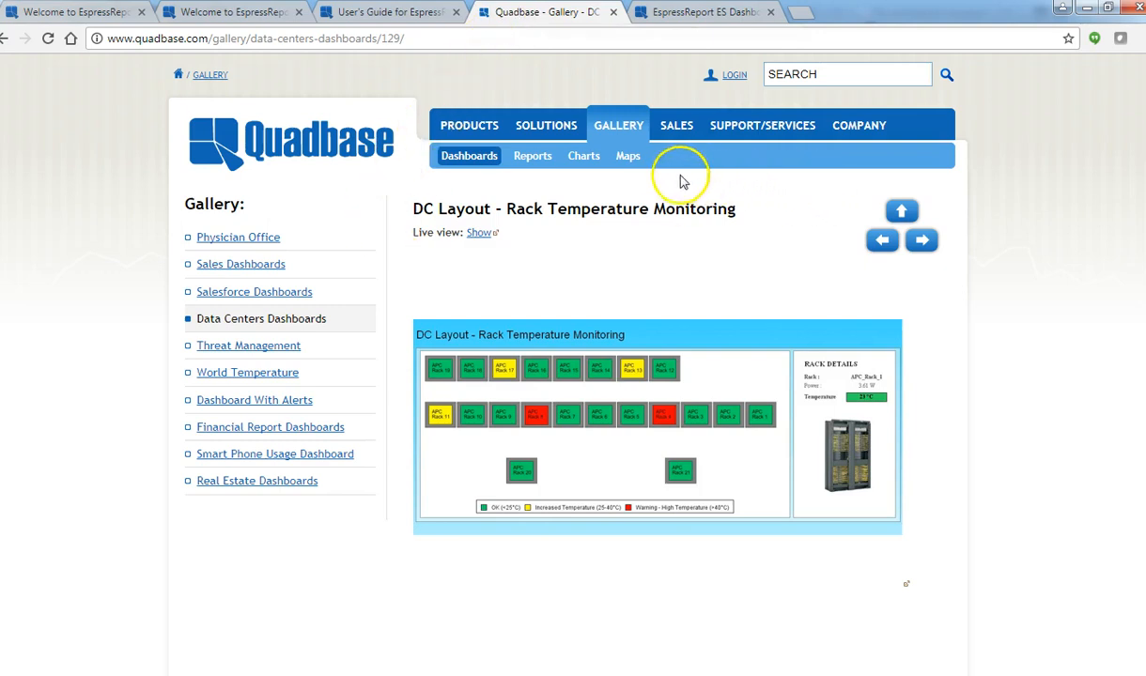
left_click(629, 156)
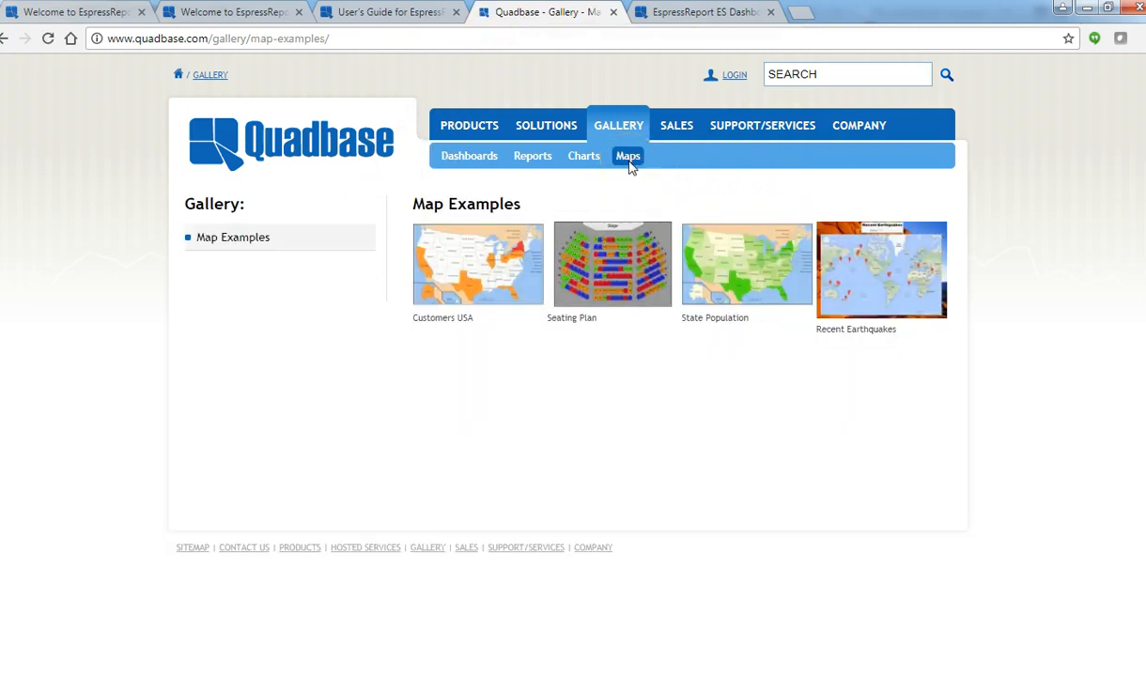
left_click(603, 266)
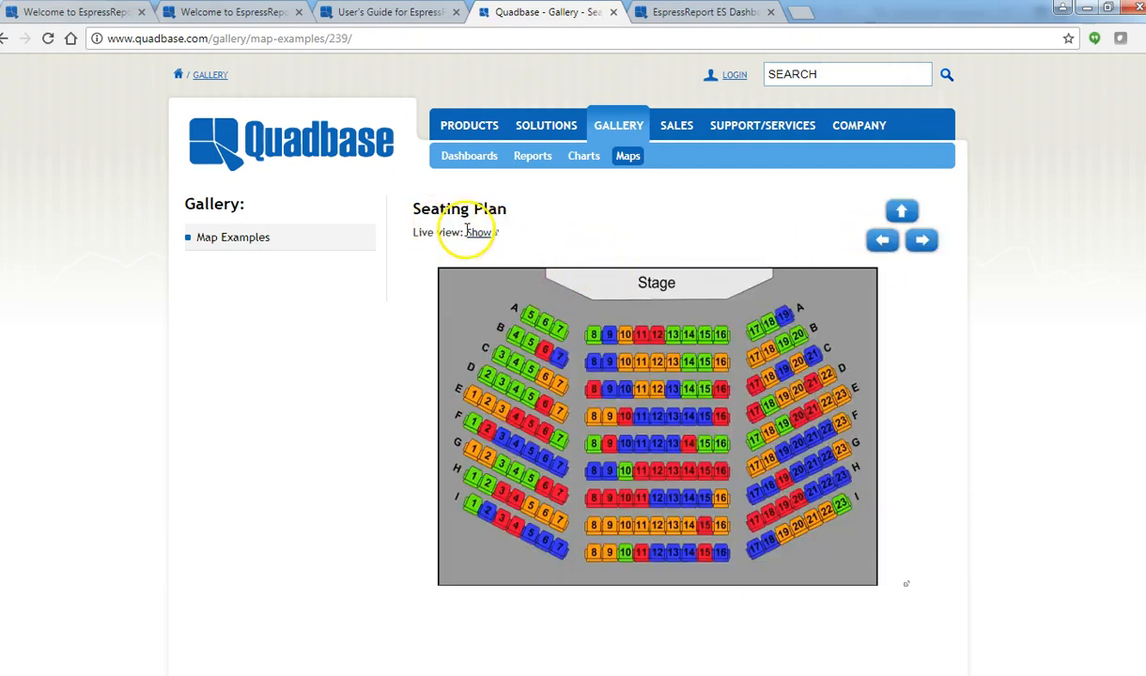
left_click(477, 235)
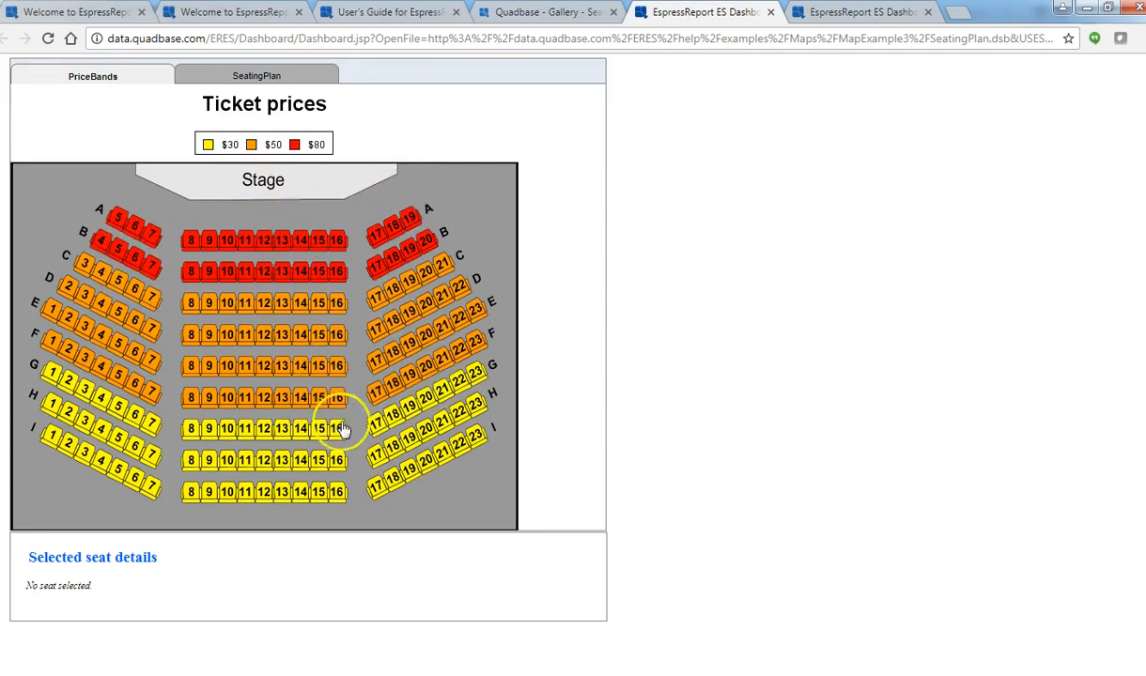
Check the details of seats D7 and B10 on the PriceBands map and seats B20, D16 and A5 on the SeatingPlan map.
left_click(153, 335)
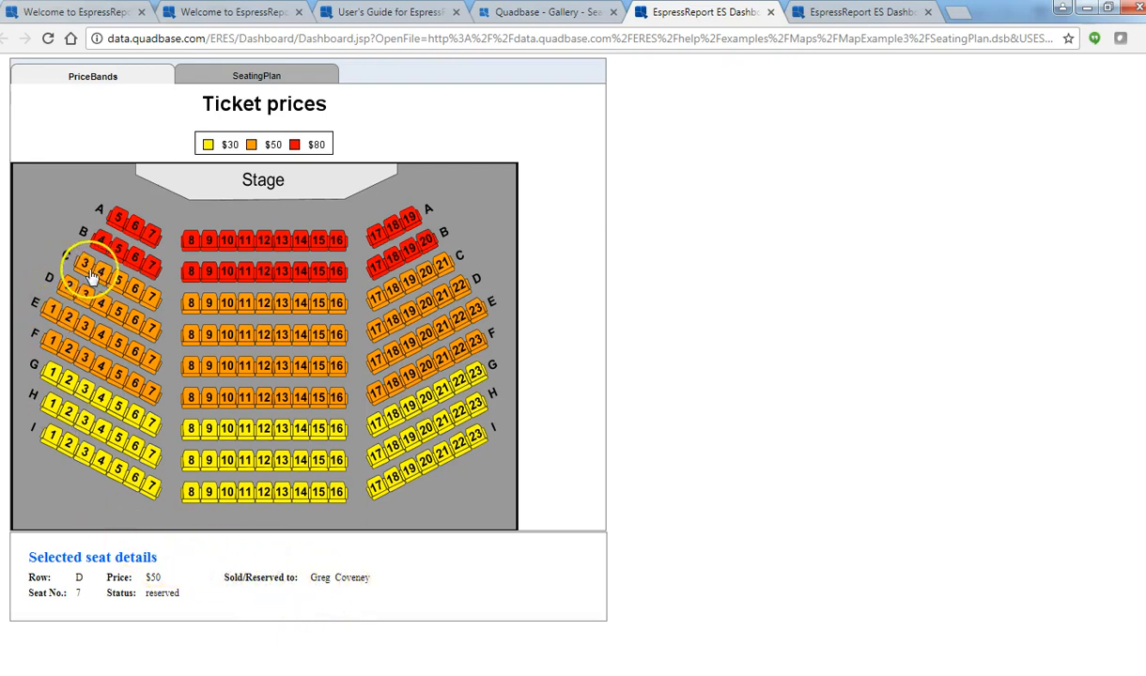
left_click(119, 222)
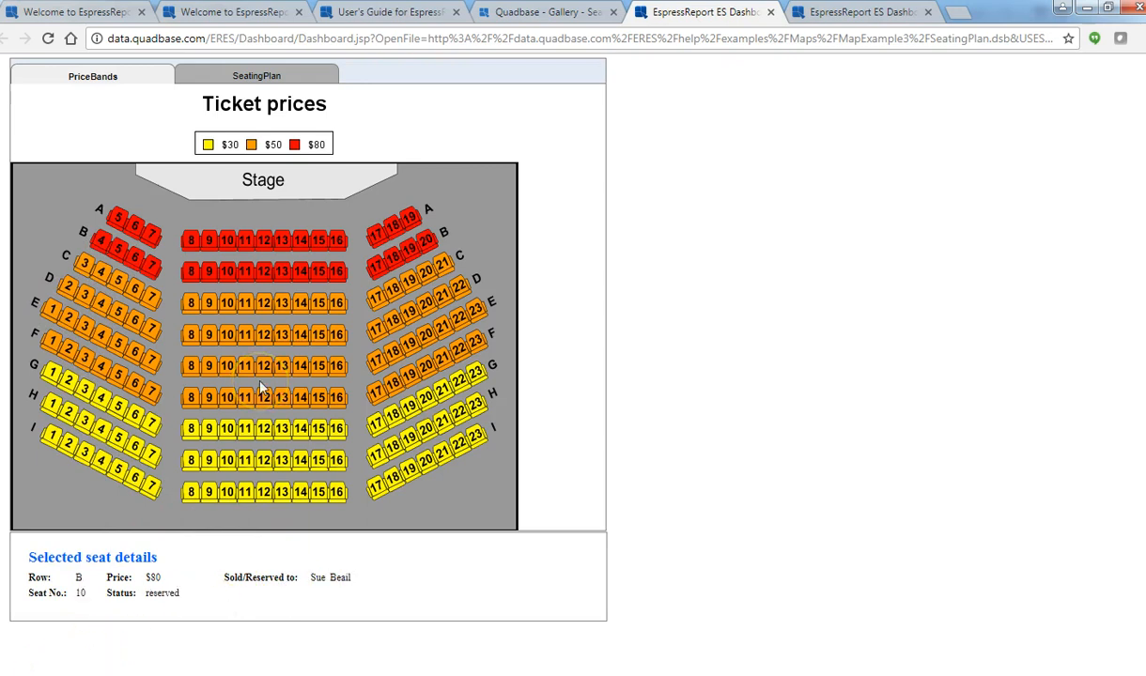
left_click(279, 77)
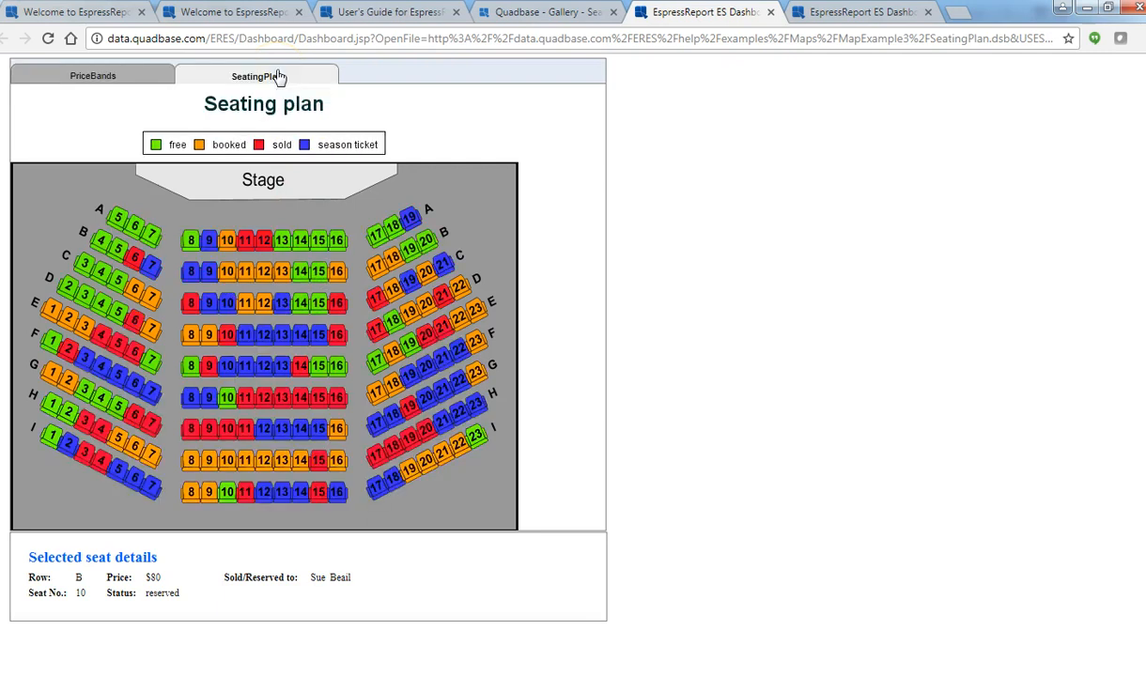
left_click(426, 241)
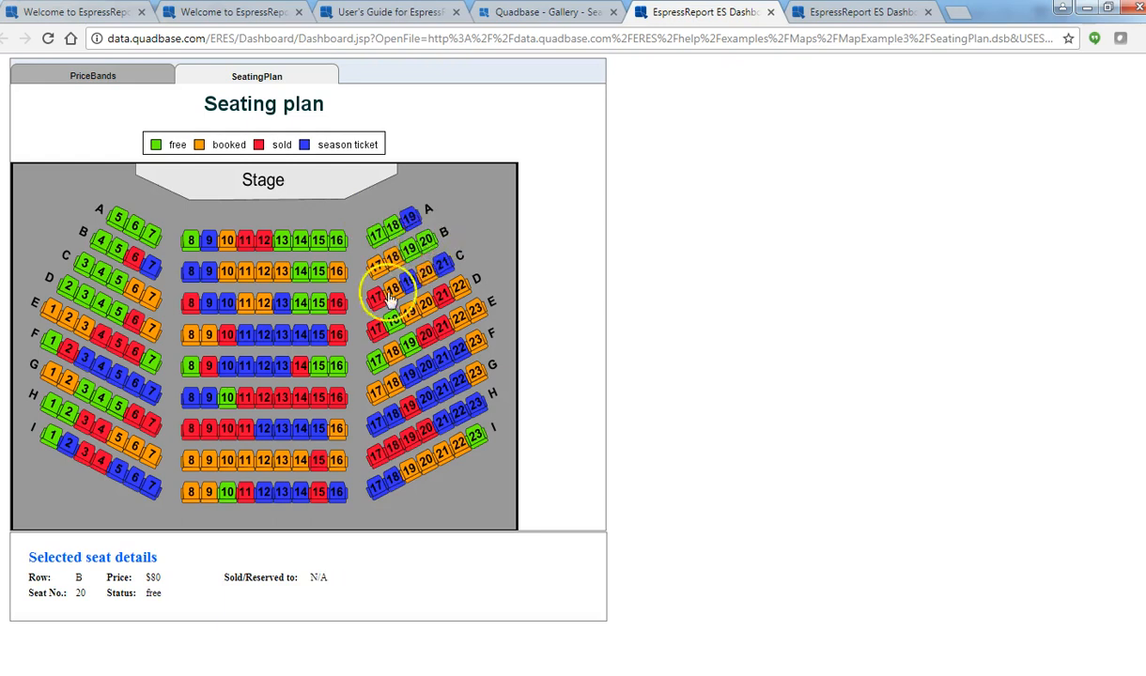
left_click(334, 339)
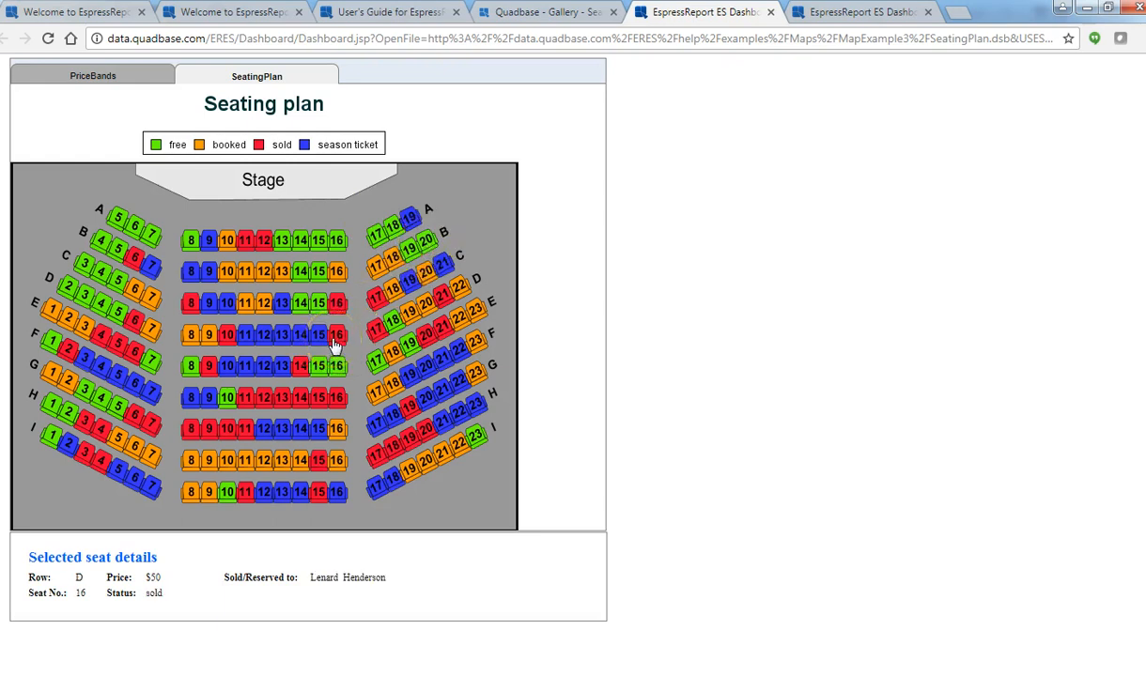
left_click(119, 218)
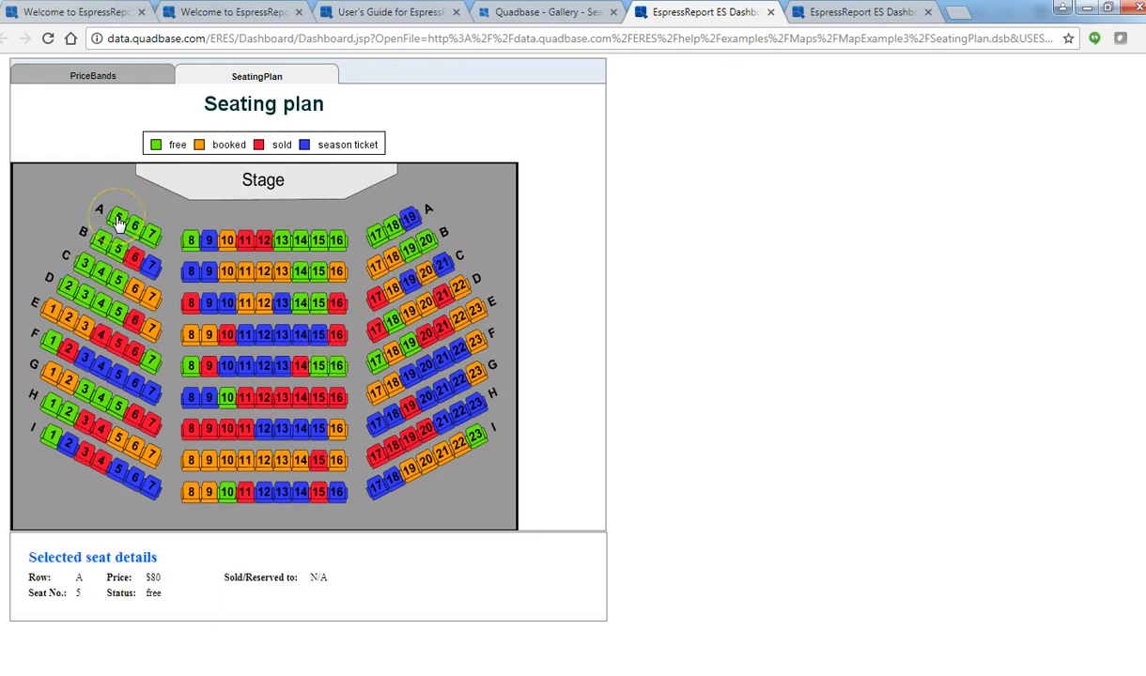